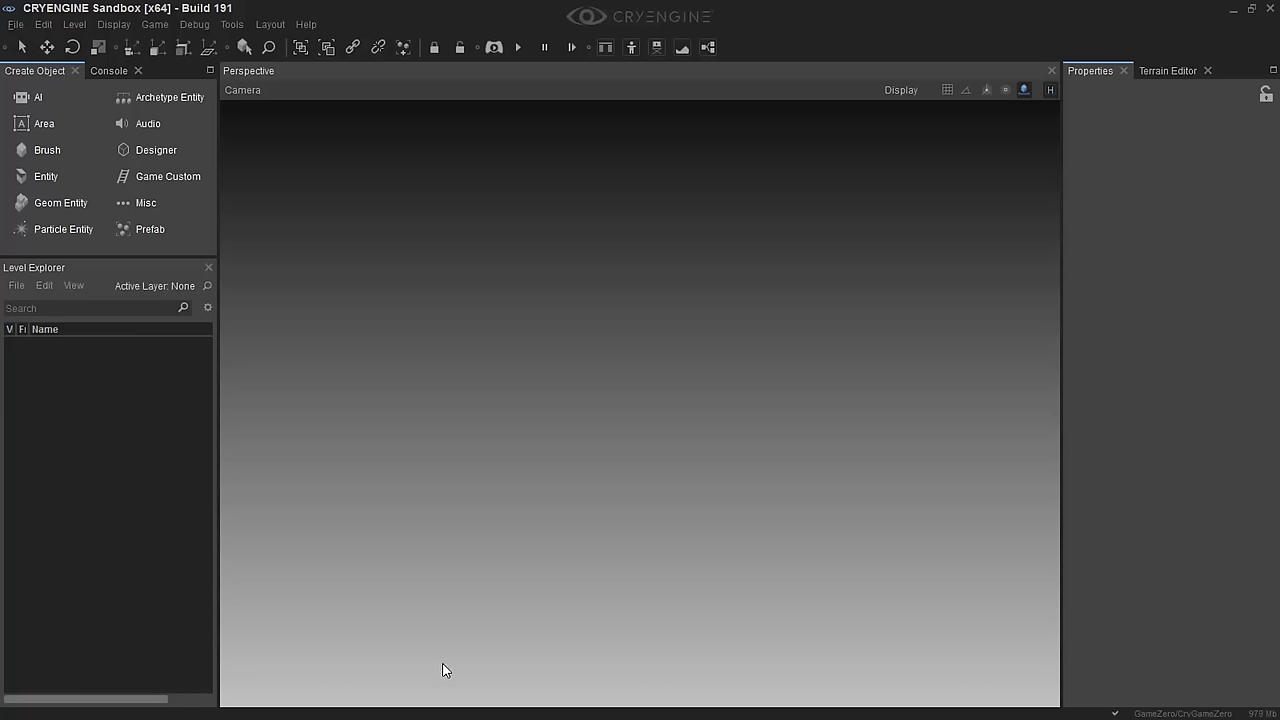
# Browse the object creation categories, including Designer and Brush, to see which object types each one offers
pyautogui.click(165, 150)
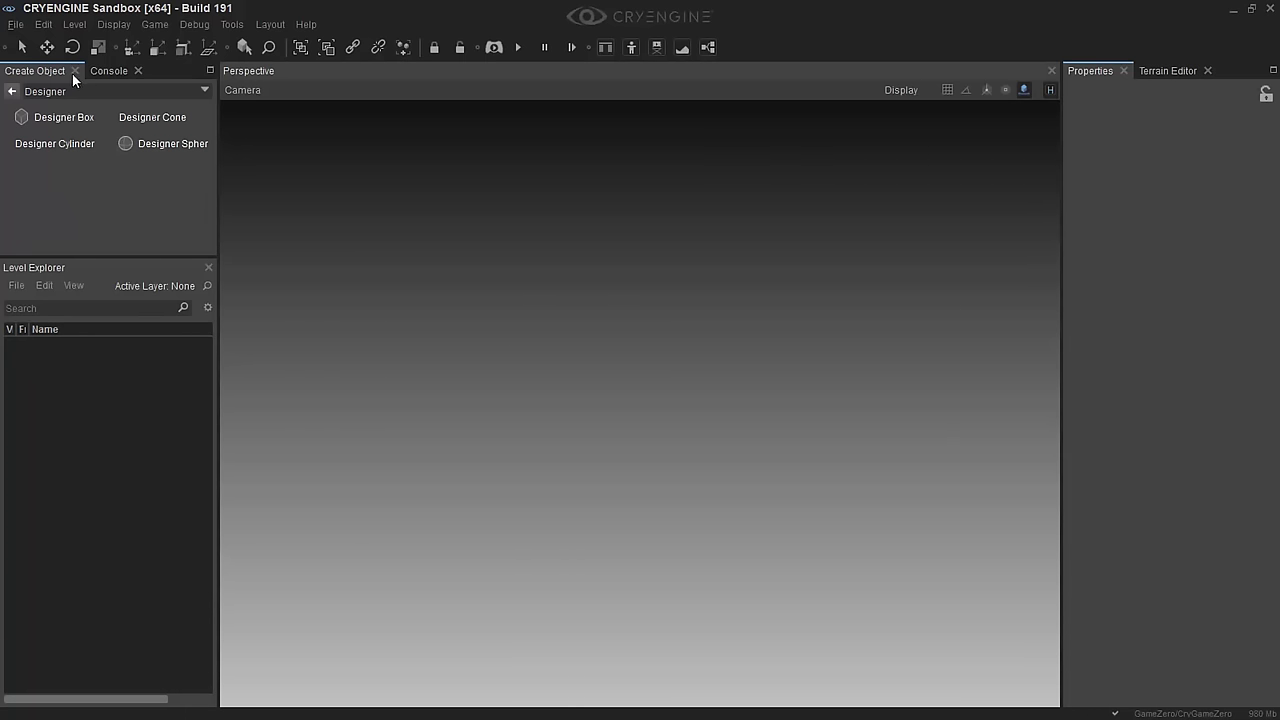
pyautogui.click(12, 91)
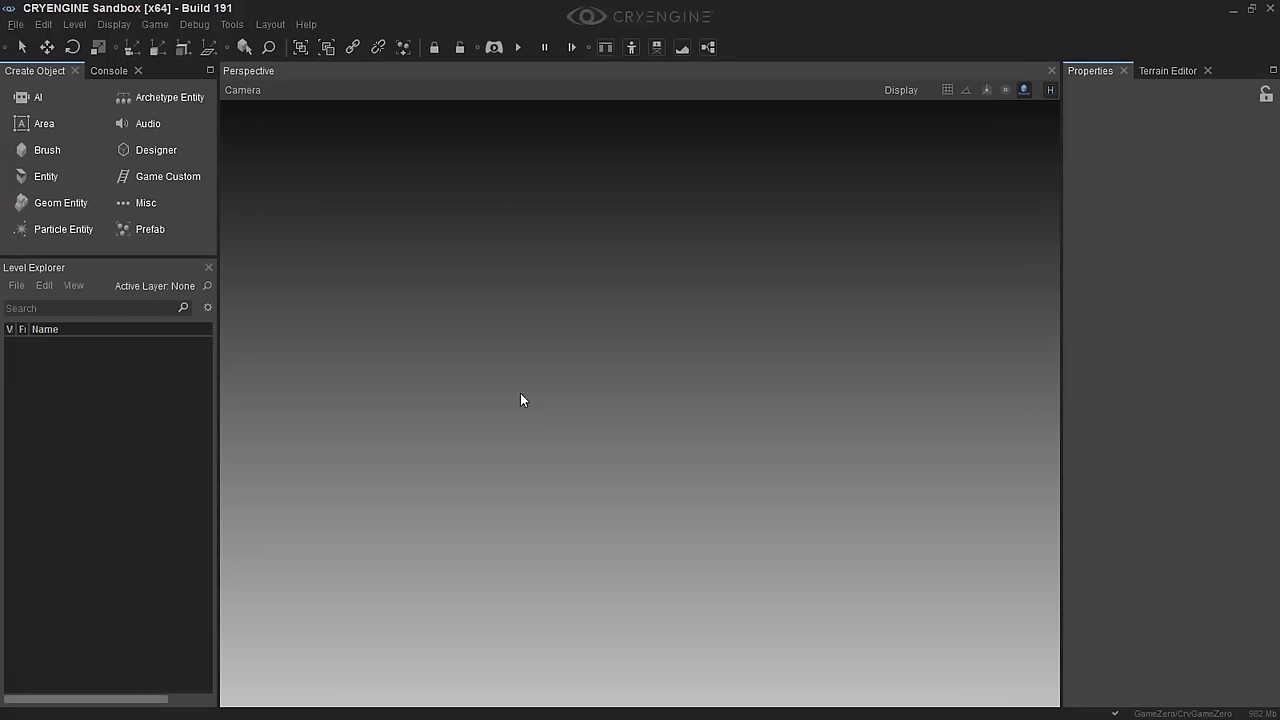
pyautogui.click(30, 154)
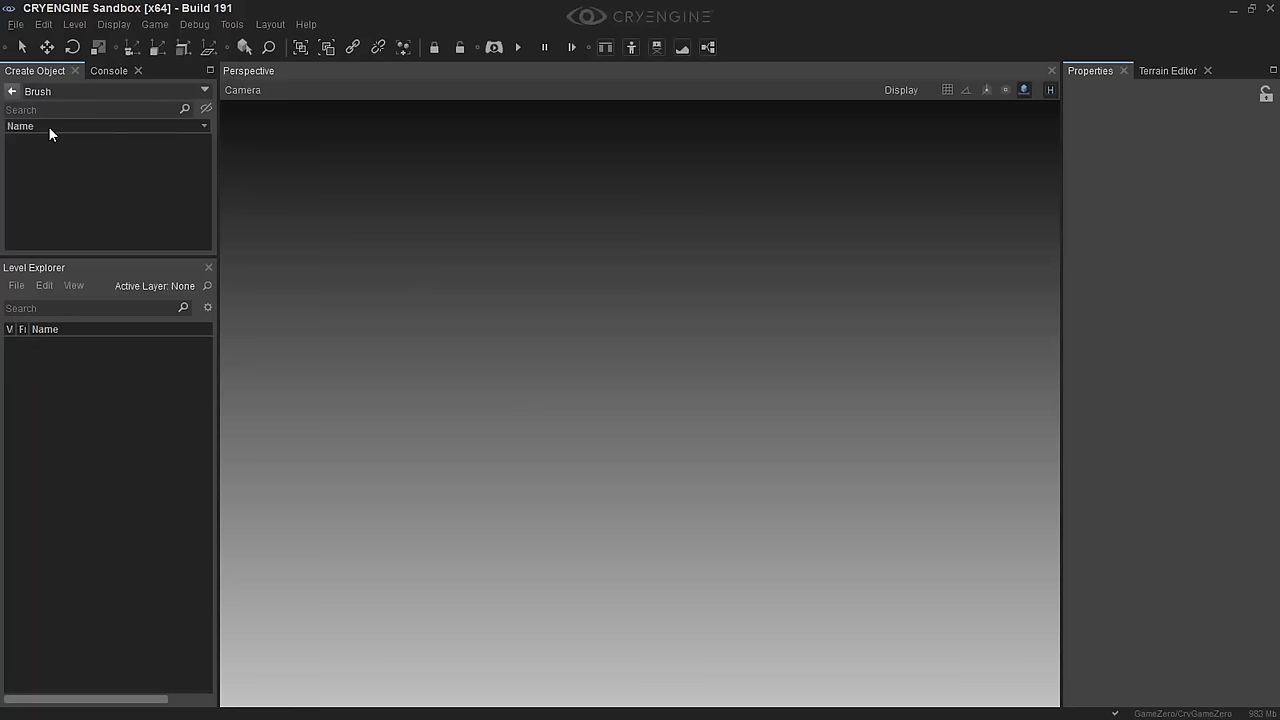
pyautogui.click(12, 91)
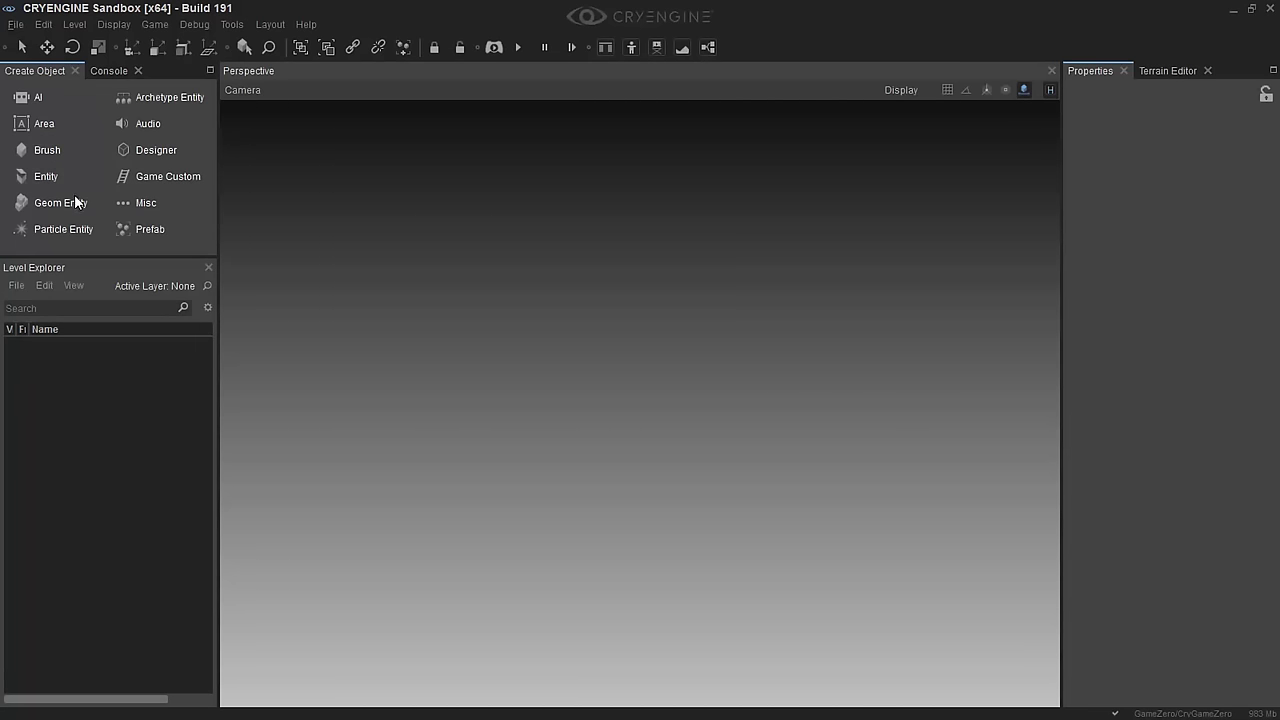
pyautogui.click(118, 123)
pyautogui.click(12, 91)
pyautogui.click(148, 152)
pyautogui.click(12, 91)
# Inspect the Geom Entity assets down to the objects in engine/EngineAssets, and return to the object category overview
pyautogui.click(72, 210)
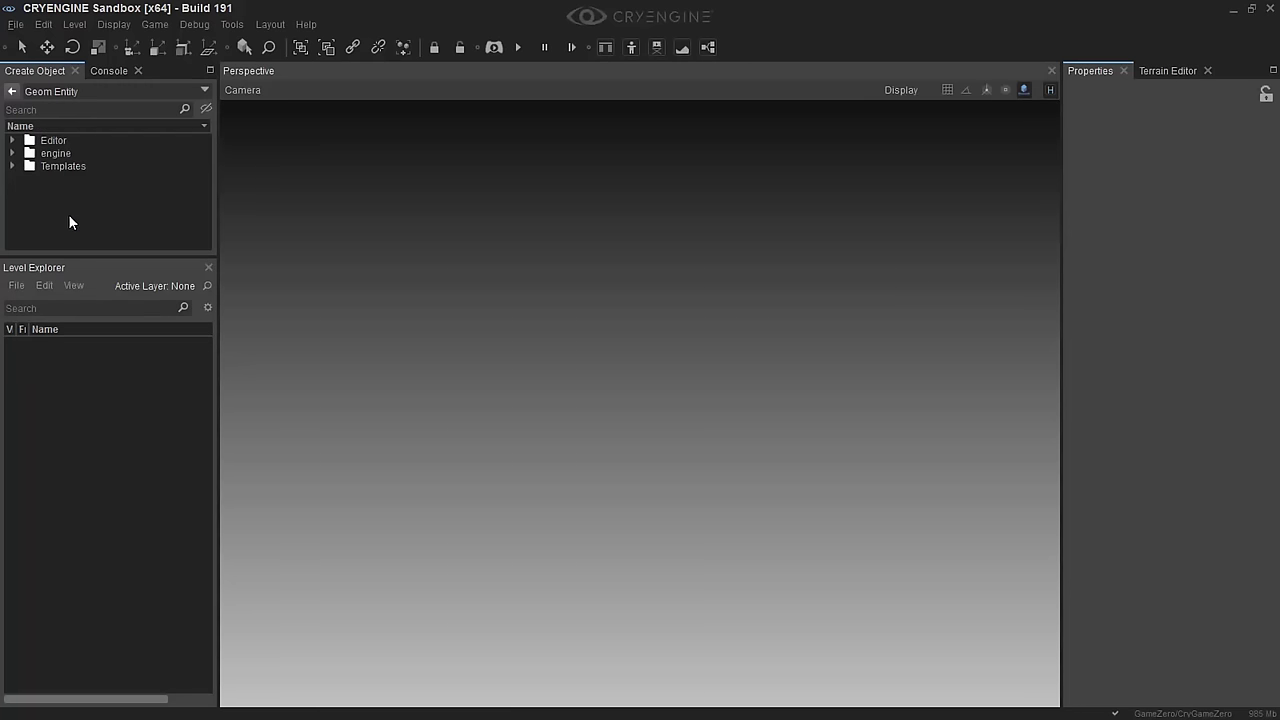
pyautogui.click(11, 154)
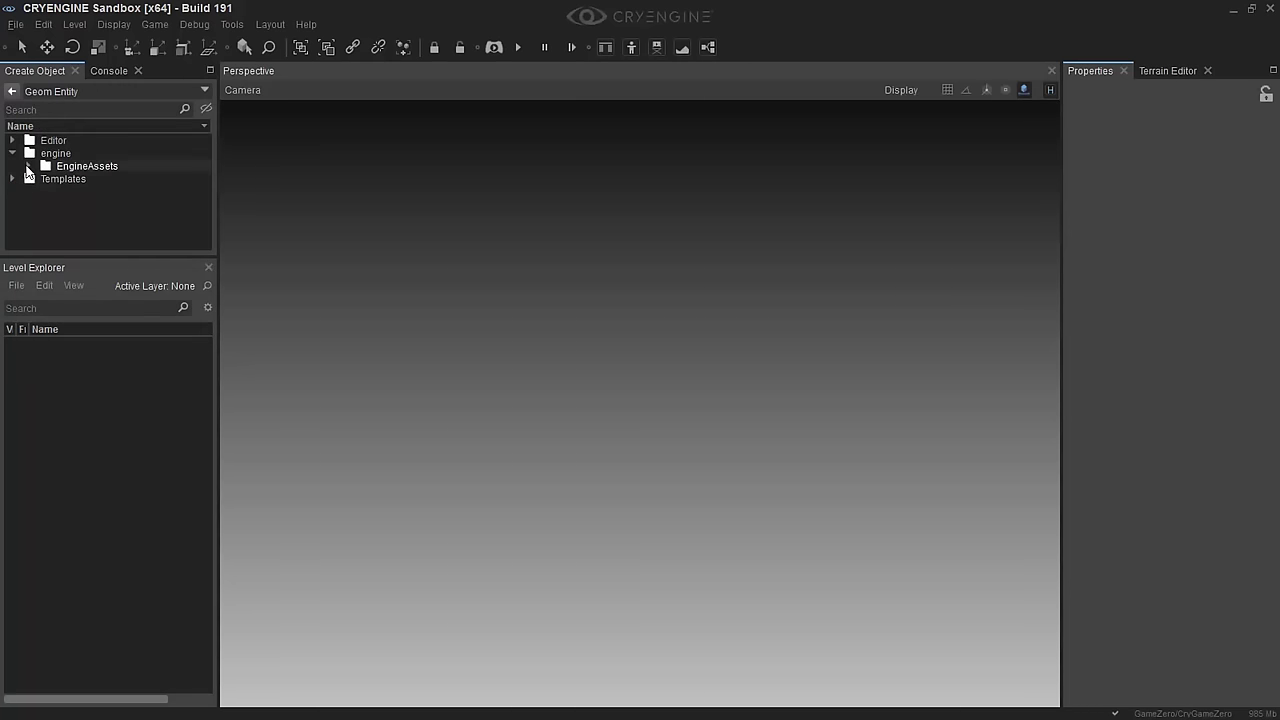
pyautogui.click(28, 166)
pyautogui.click(44, 179)
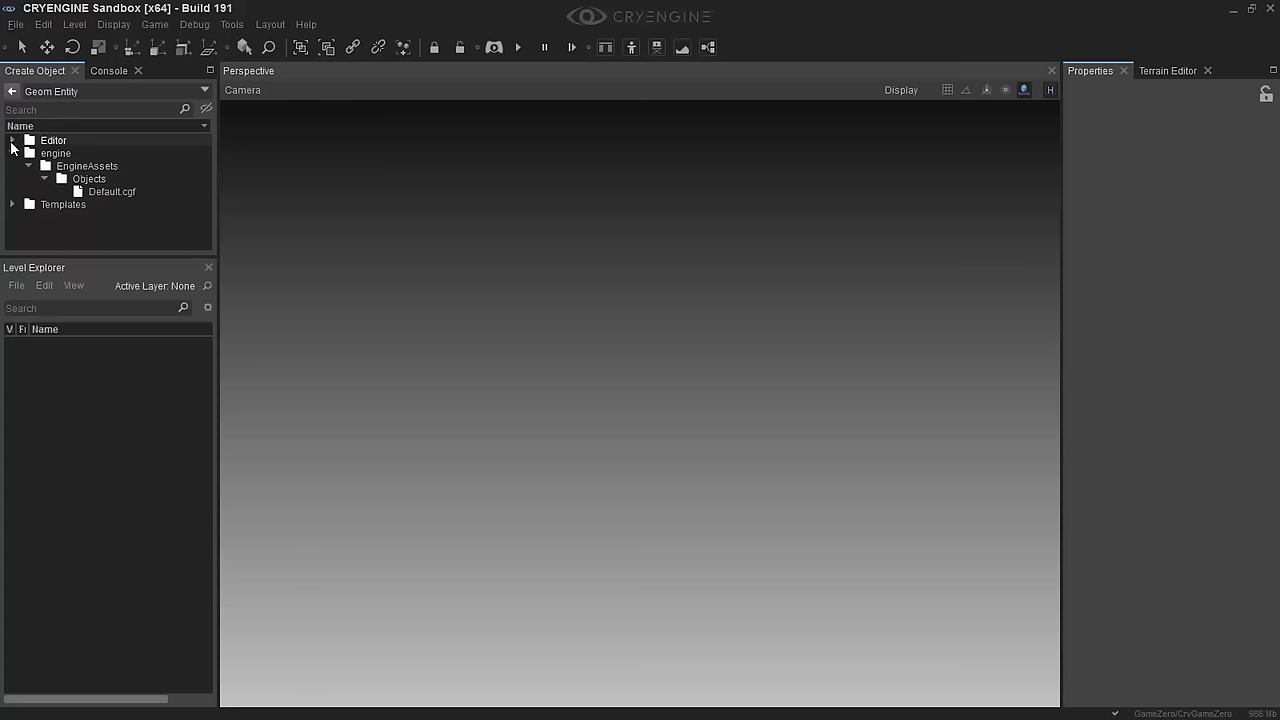
pyautogui.click(11, 153)
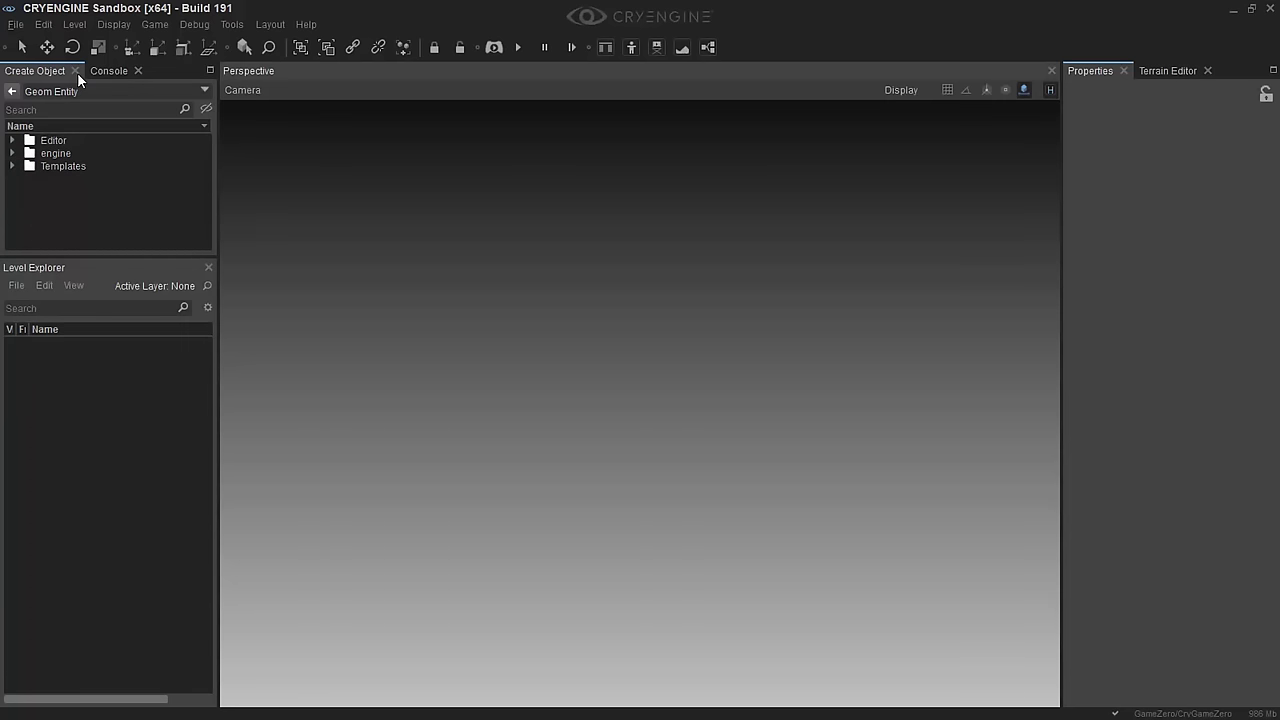
pyautogui.click(12, 91)
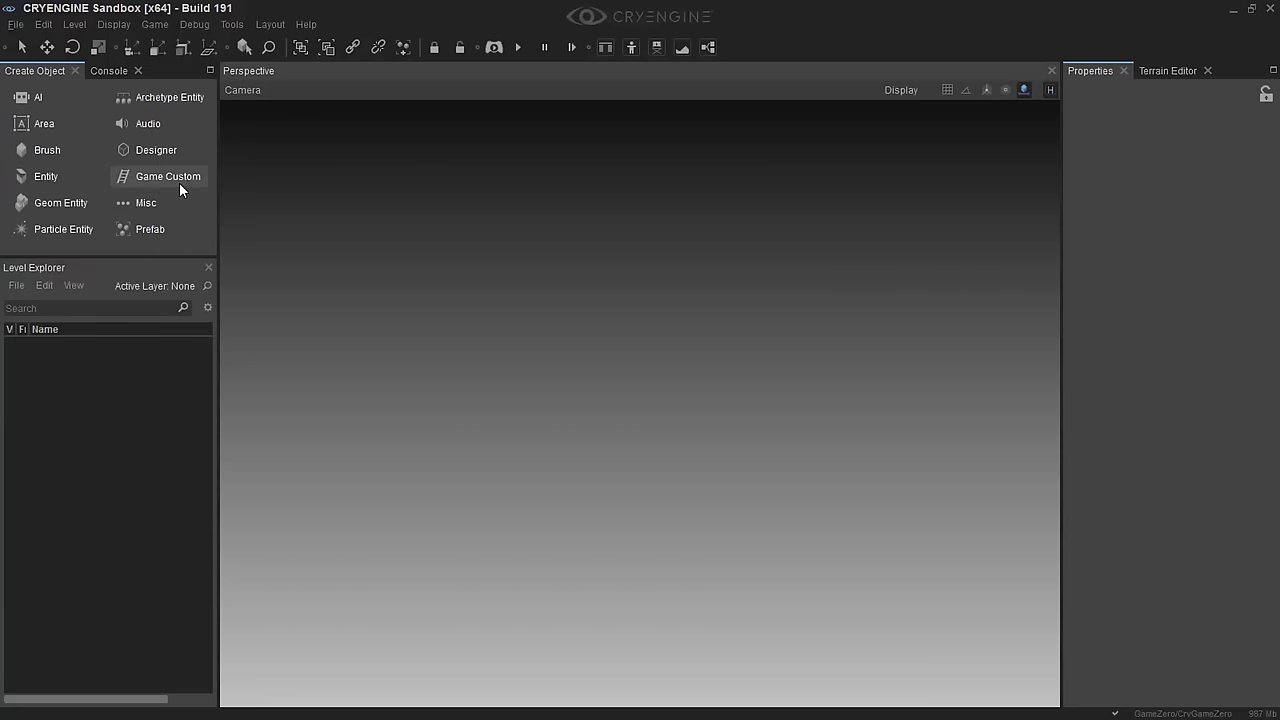
# Start a new level and name it Level_00
pyautogui.click(15, 25)
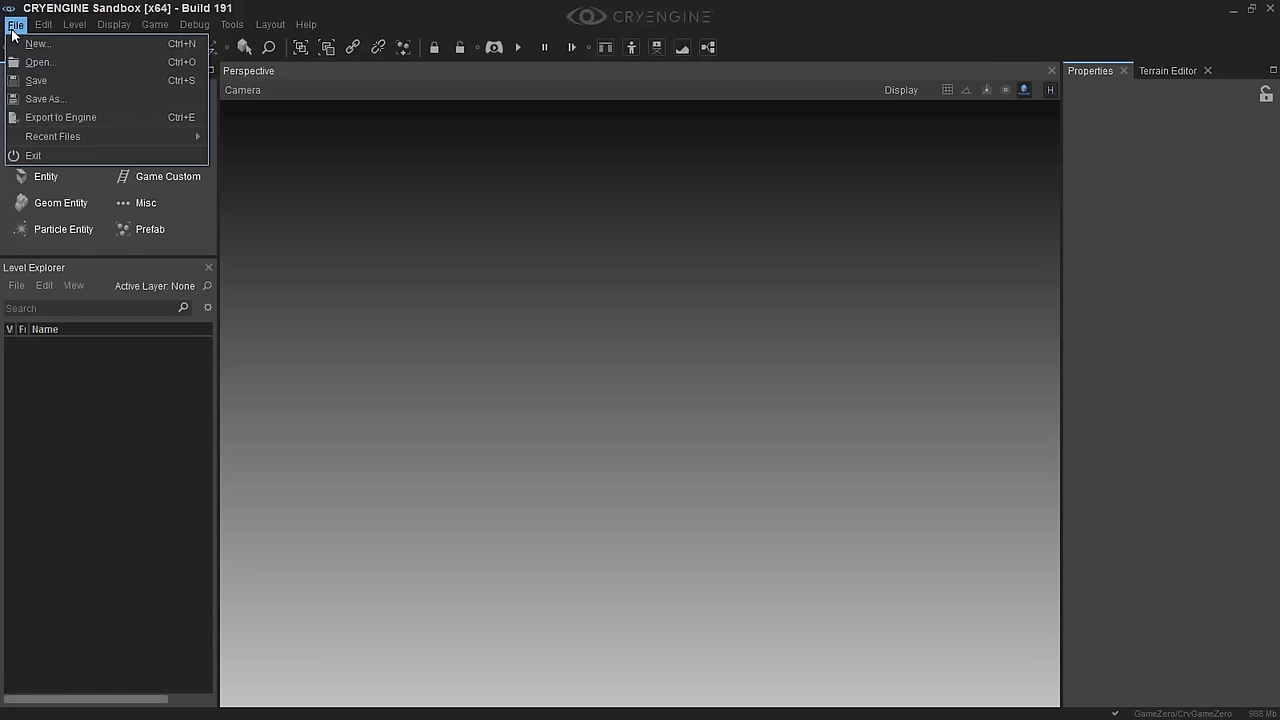
pyautogui.click(22, 44)
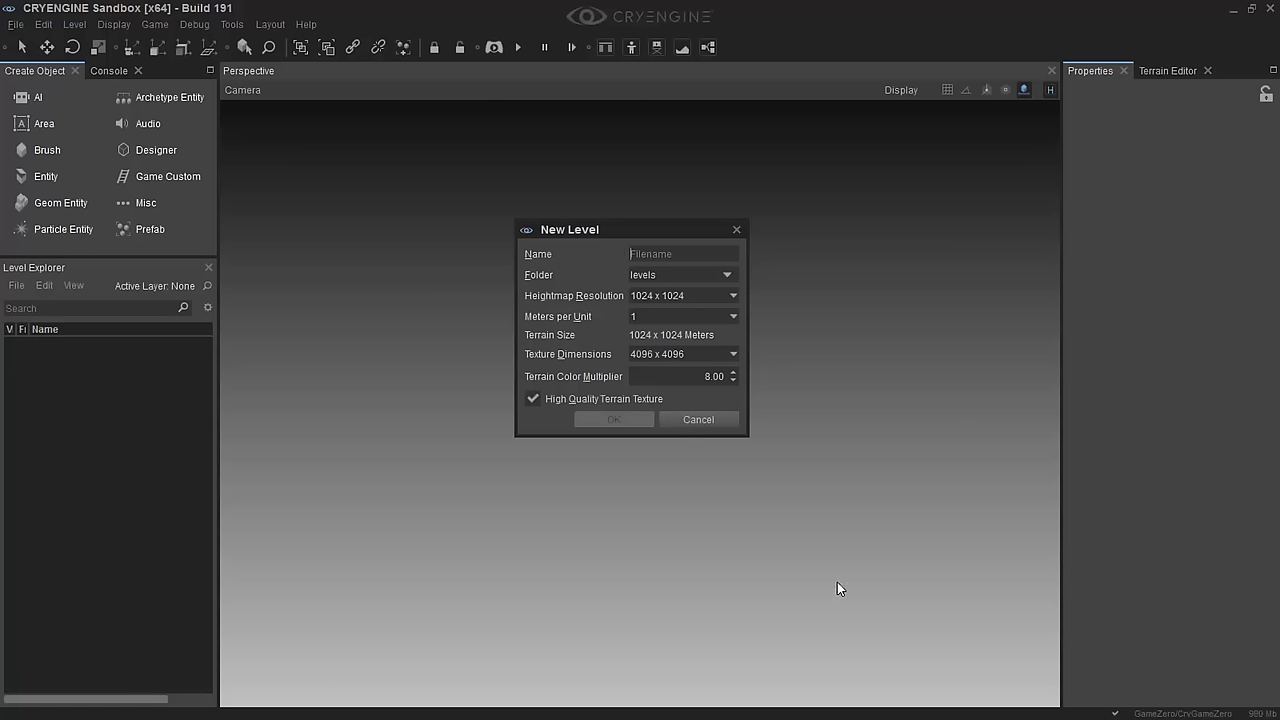
pyautogui.write('Level00')
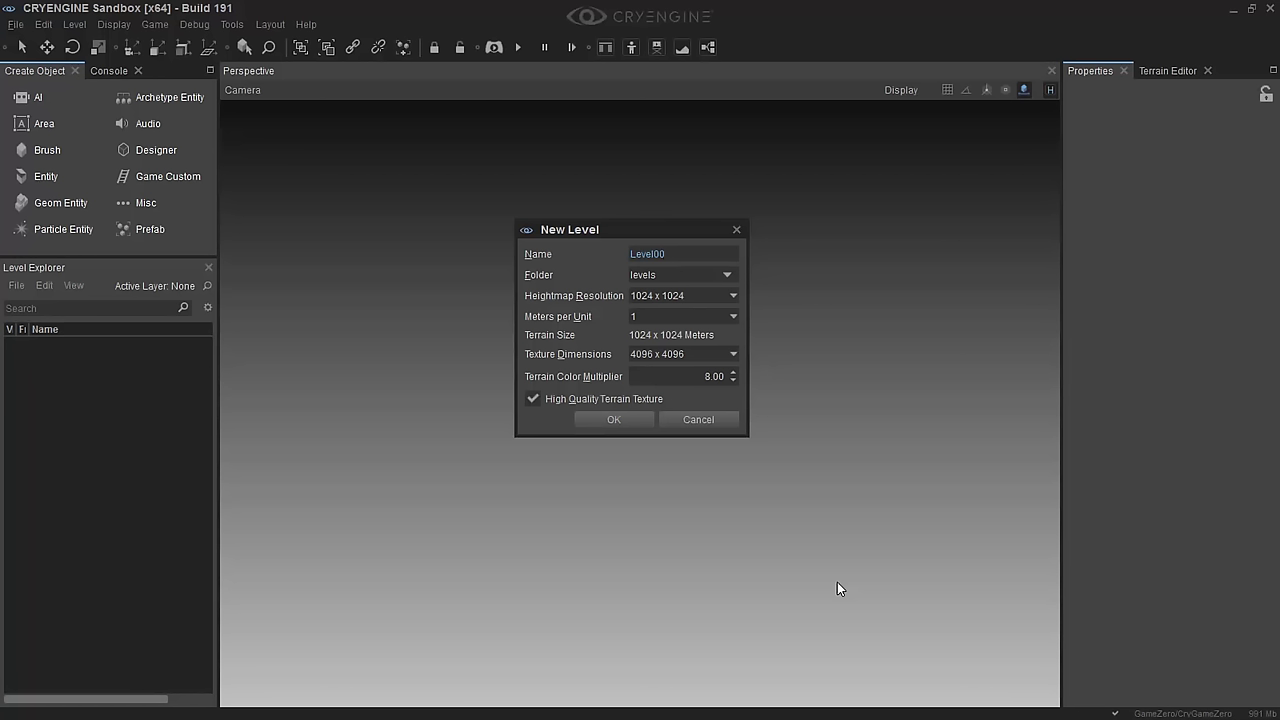
pyautogui.write('_')
pyautogui.press('BackSpace')
pyautogui.press('BackSpace')
pyautogui.press('BackSpace')
pyautogui.write('_00')
# Create the level with a 128 x 128 heightmap resolution, 1 meter per unit and 512 x 512 texture dimensions
pyautogui.click(690, 296)
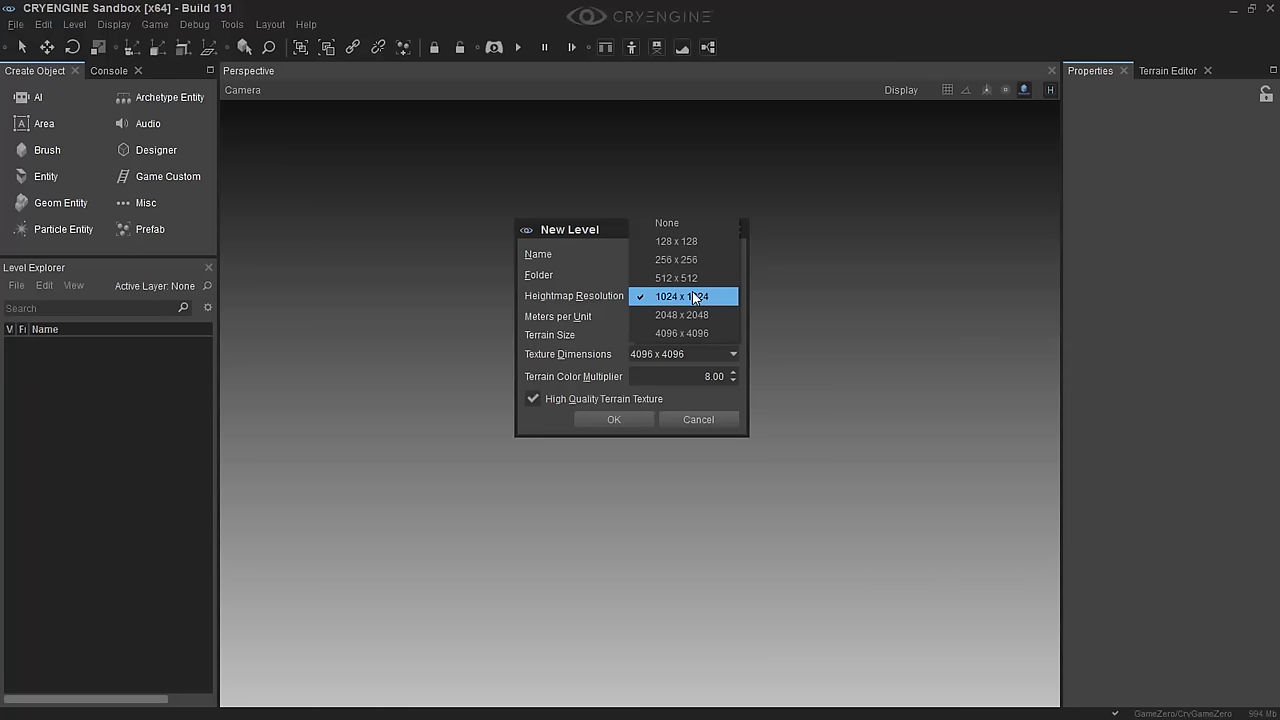
pyautogui.click(693, 242)
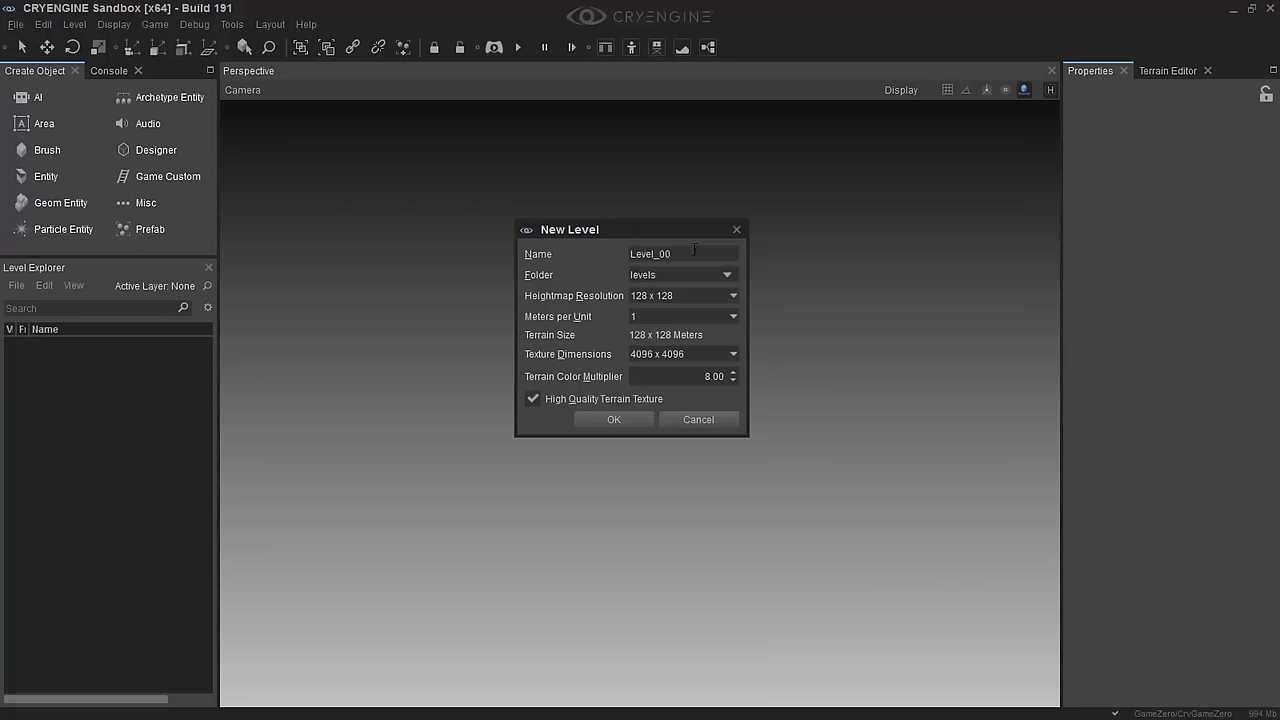
pyautogui.click(693, 314)
pyautogui.click(693, 314)
pyautogui.click(660, 354)
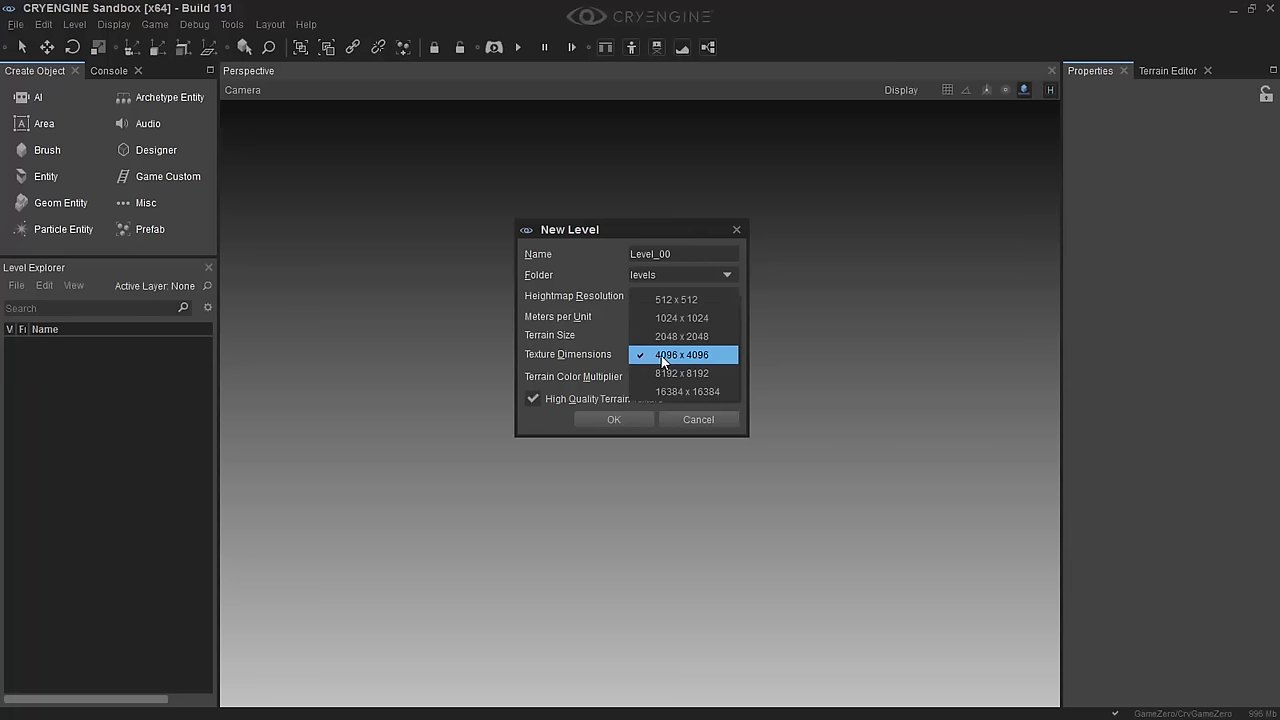
pyautogui.click(705, 300)
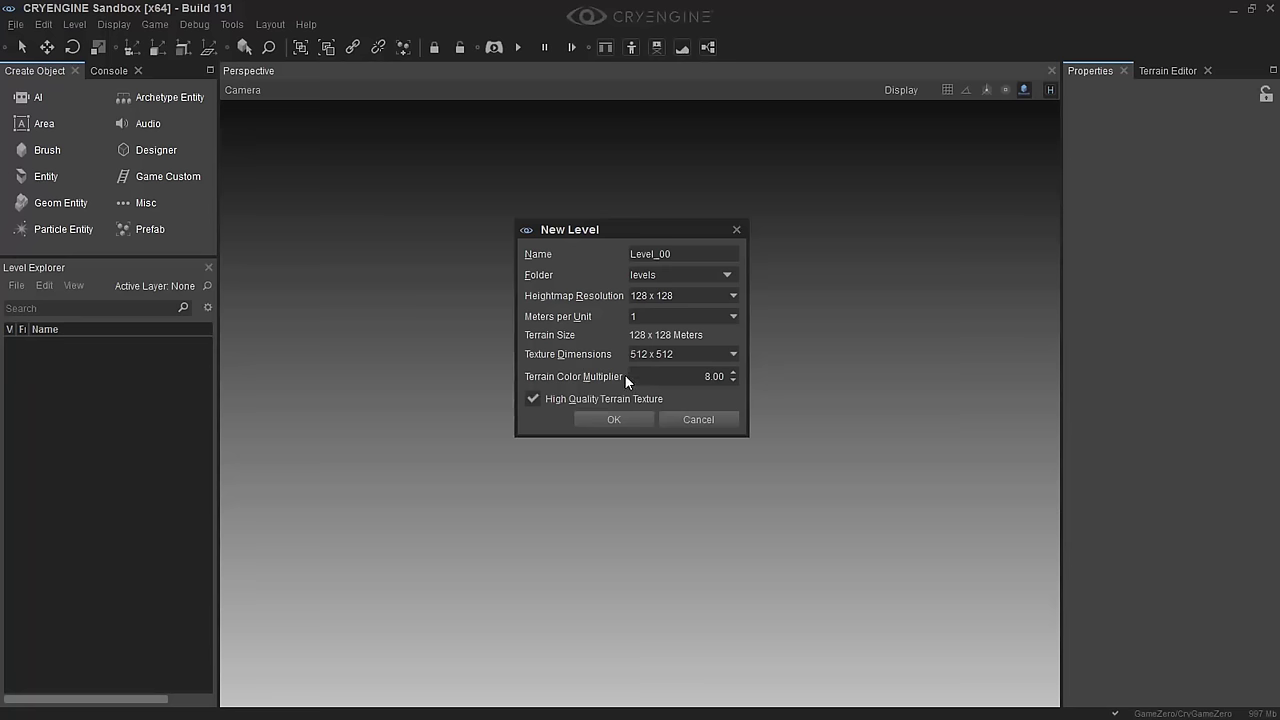
pyautogui.click(605, 415)
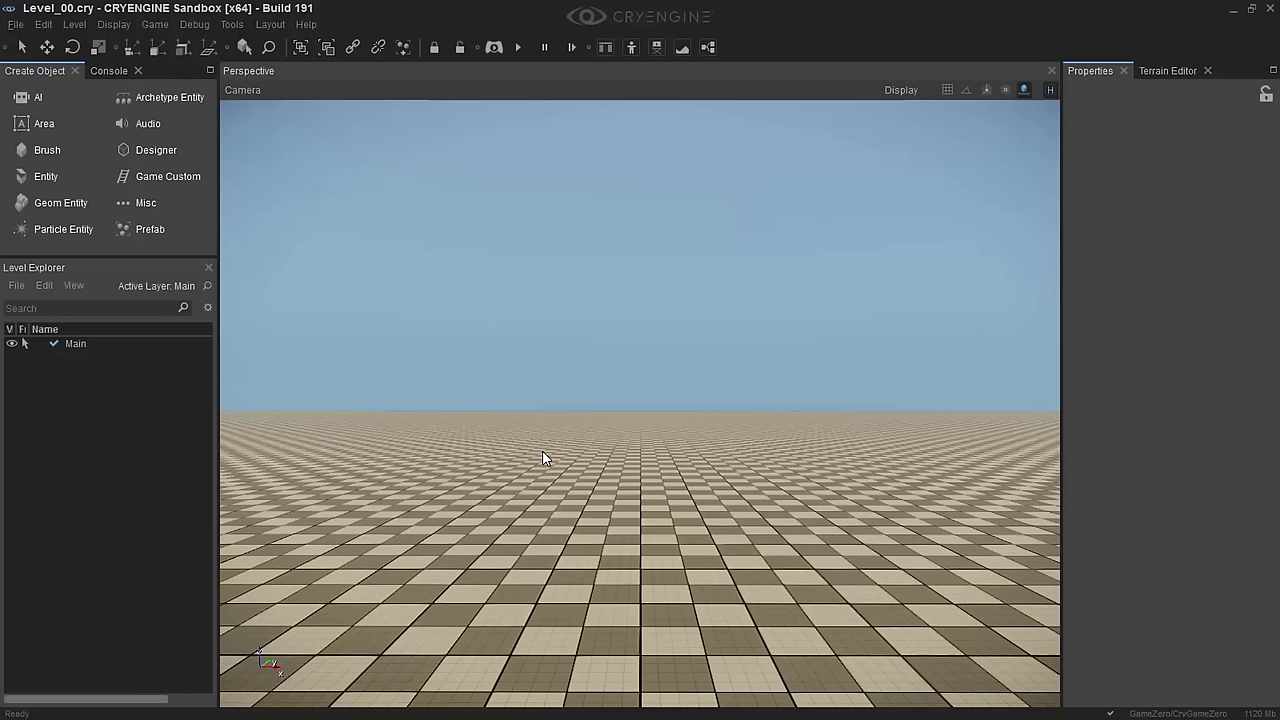
# Fly the camera around the new level to examine the terrain's full extent and its surface up close
pyautogui.moveTo(635, 348); pyautogui.dragTo(238, 690)
pyautogui.moveTo(366, 206); pyautogui.dragTo(921, 662)
pyautogui.moveTo(621, 358); pyautogui.dragTo(720, 660, button='right')
pyautogui.moveTo(640, 500); pyautogui.dragTo(664, 380, button='right')
pyautogui.press('w')
pyautogui.press('s')
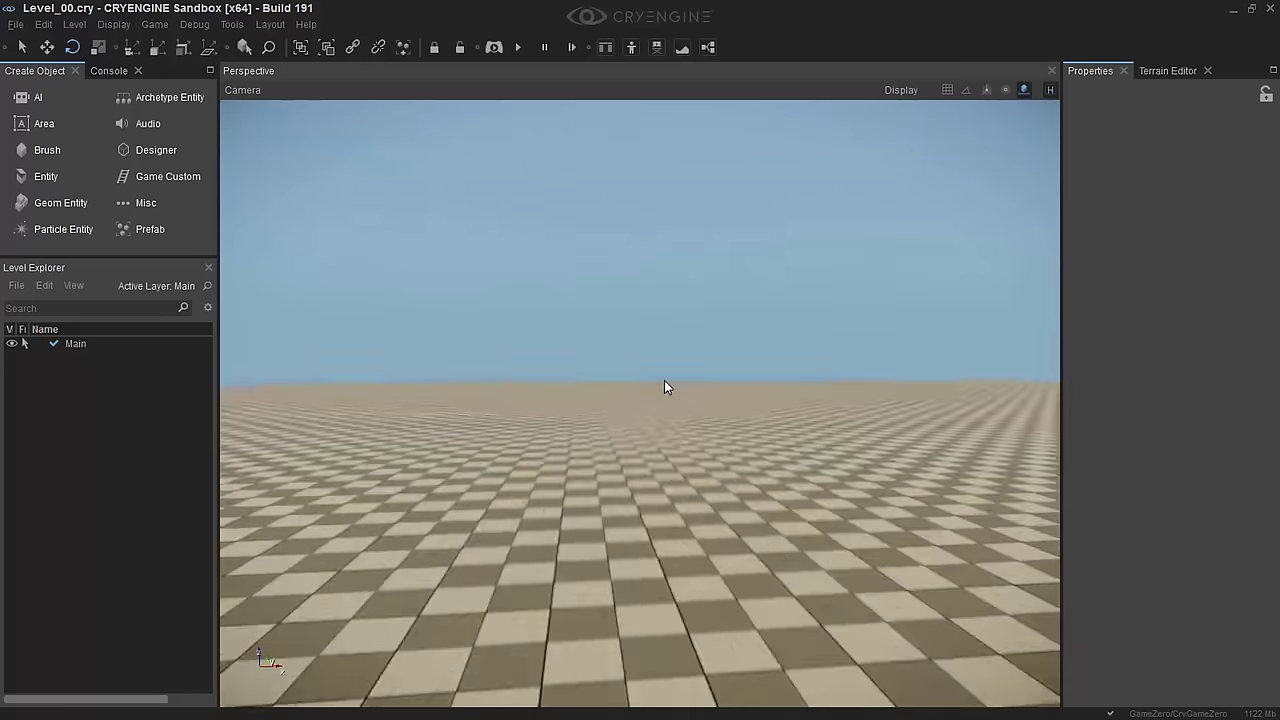
pyautogui.moveTo(691, 241); pyautogui.dragTo(720, 285, button='right')
pyautogui.moveTo(729, 583); pyautogui.dragTo(731, 654, button='right')
pyautogui.press('w')
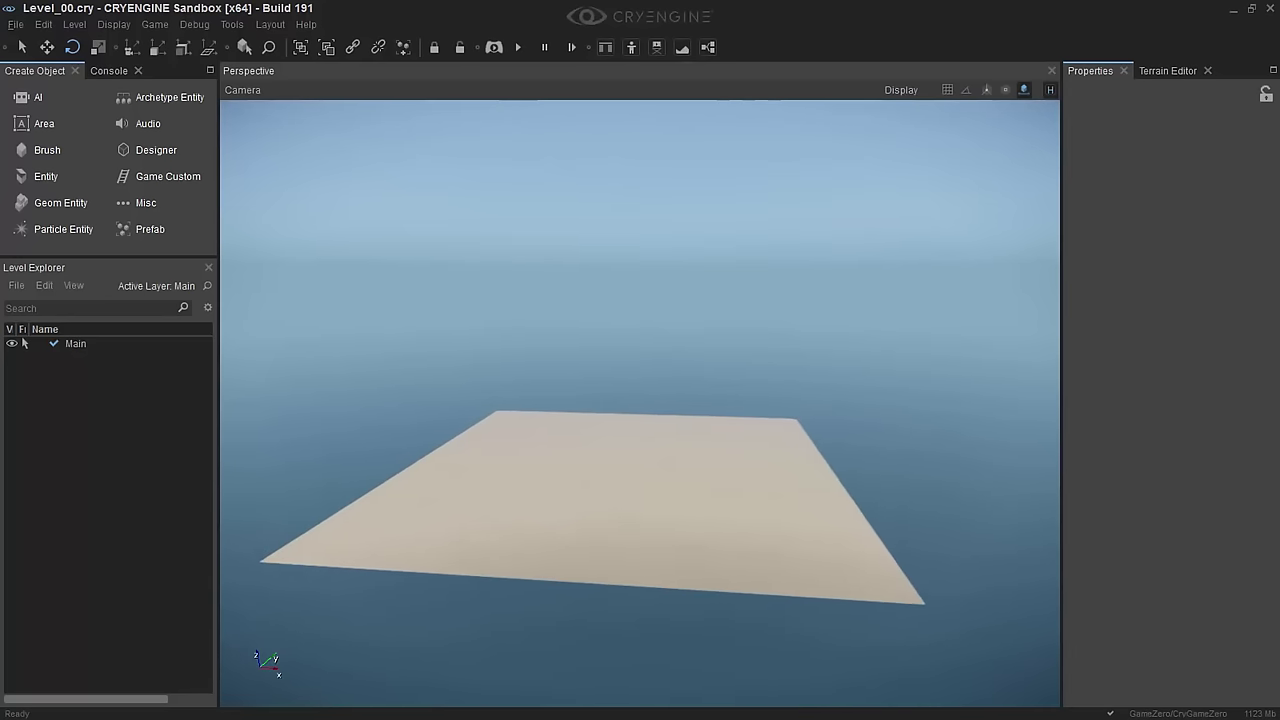
pyautogui.press('s')
pyautogui.press('w')
pyautogui.press('w')
pyautogui.press('s')
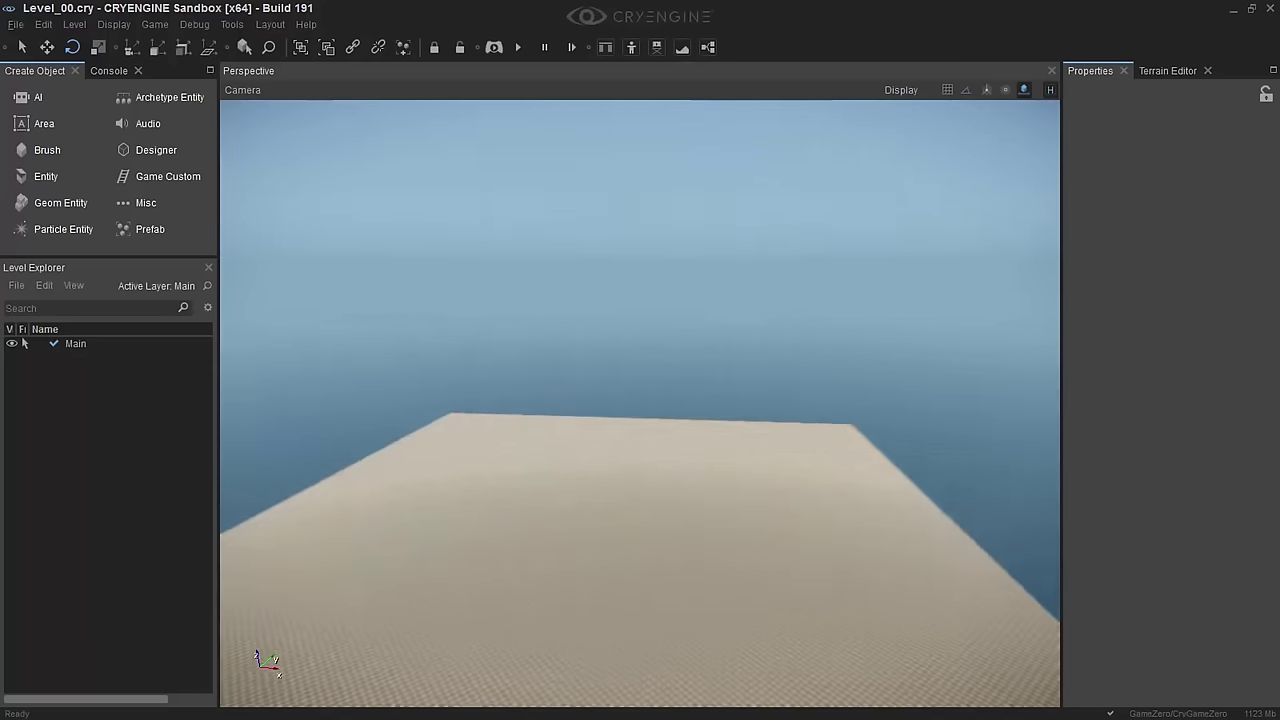
pyautogui.press('w')
pyautogui.press('w')
pyautogui.press('s')
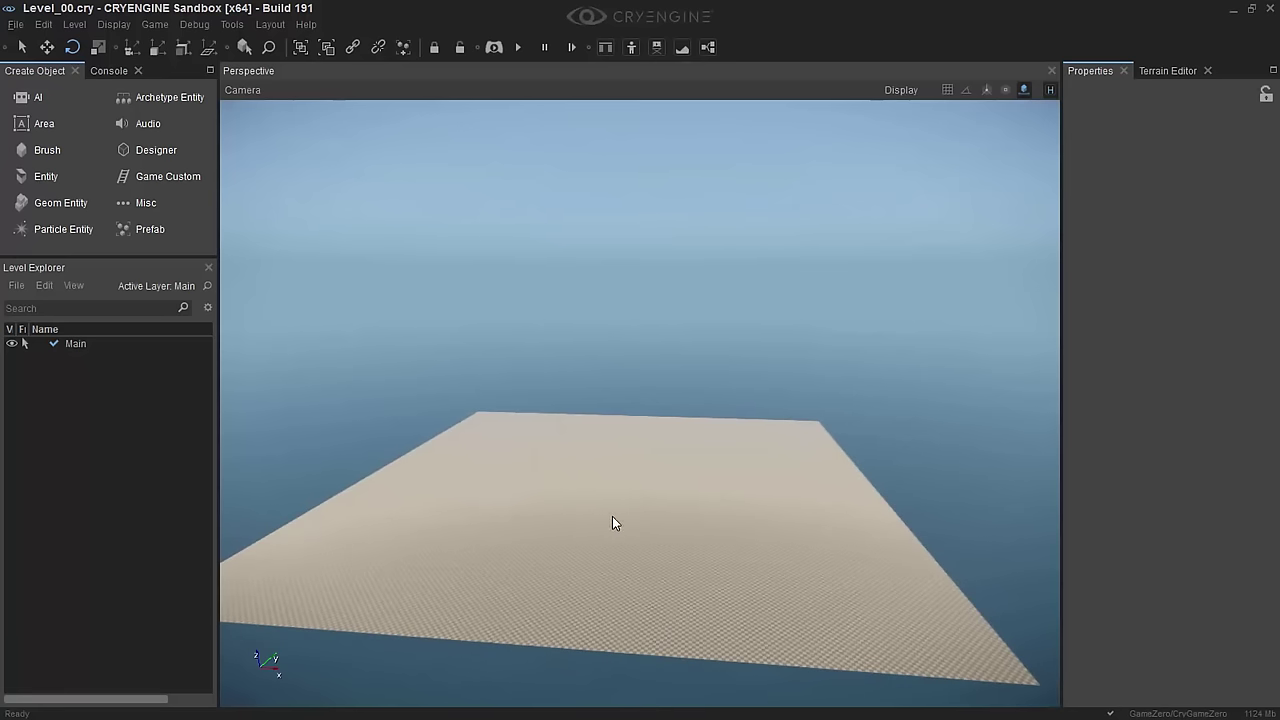
pyautogui.moveTo(667, 494)
pyautogui.mouseDown(button='right')
pyautogui.moveTo(667, 410)
pyautogui.moveTo(667, 620)
pyautogui.moveTo(667, 494)
pyautogui.mouseUp(button='right')
pyautogui.press('w')
pyautogui.press('s')
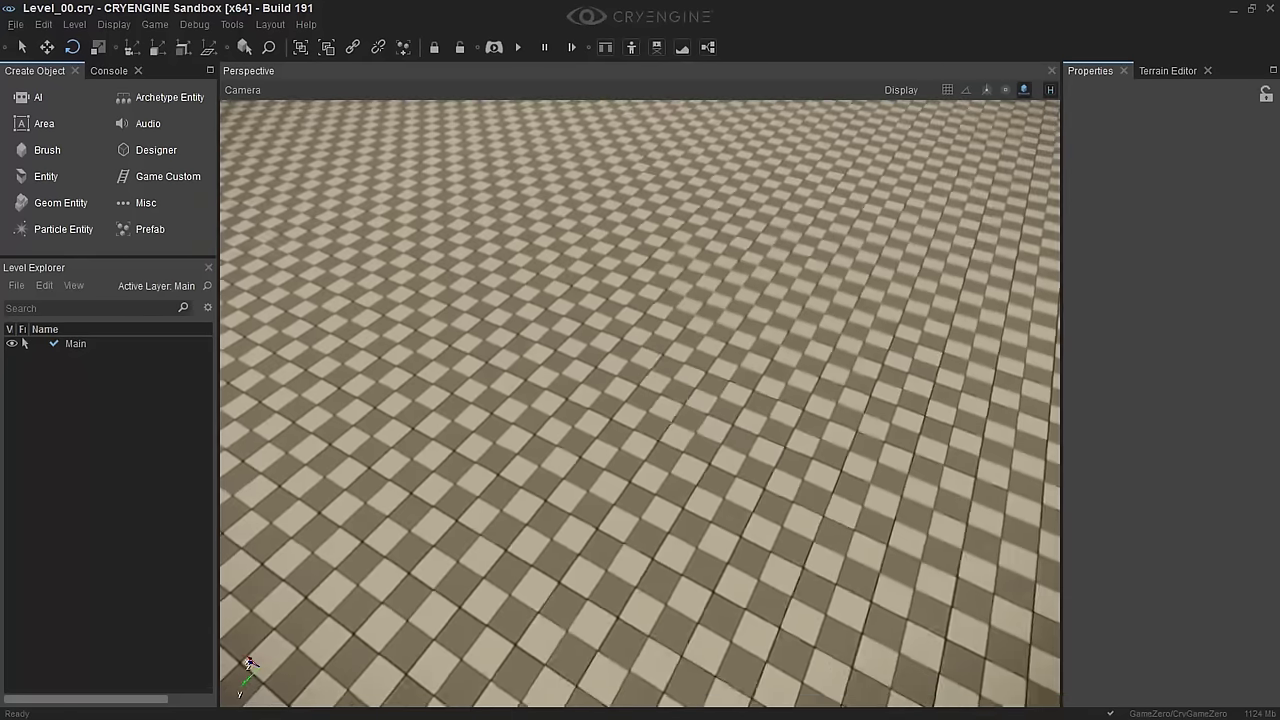
pyautogui.moveTo(745, 400); pyautogui.dragTo(745, 102, button='right')
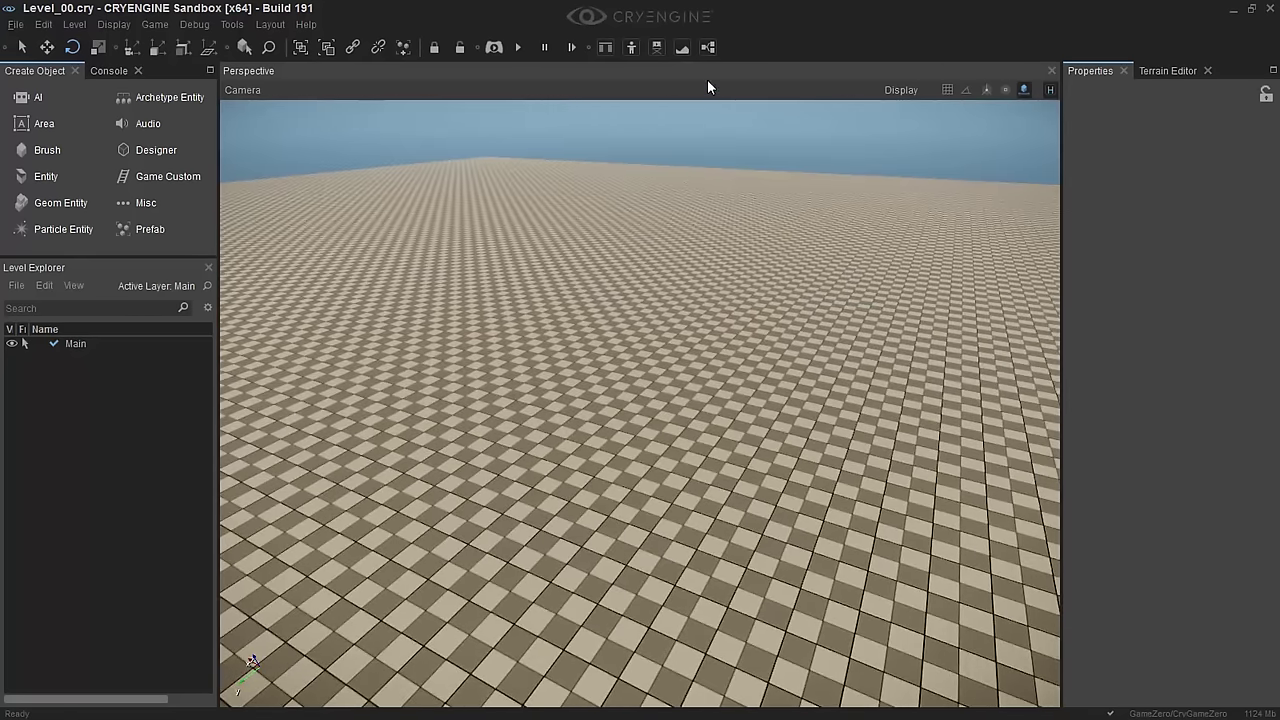
# Open the Terrain Editor and look through its Paint, Mini Map and Sculpt tool groups
pyautogui.click(1164, 72)
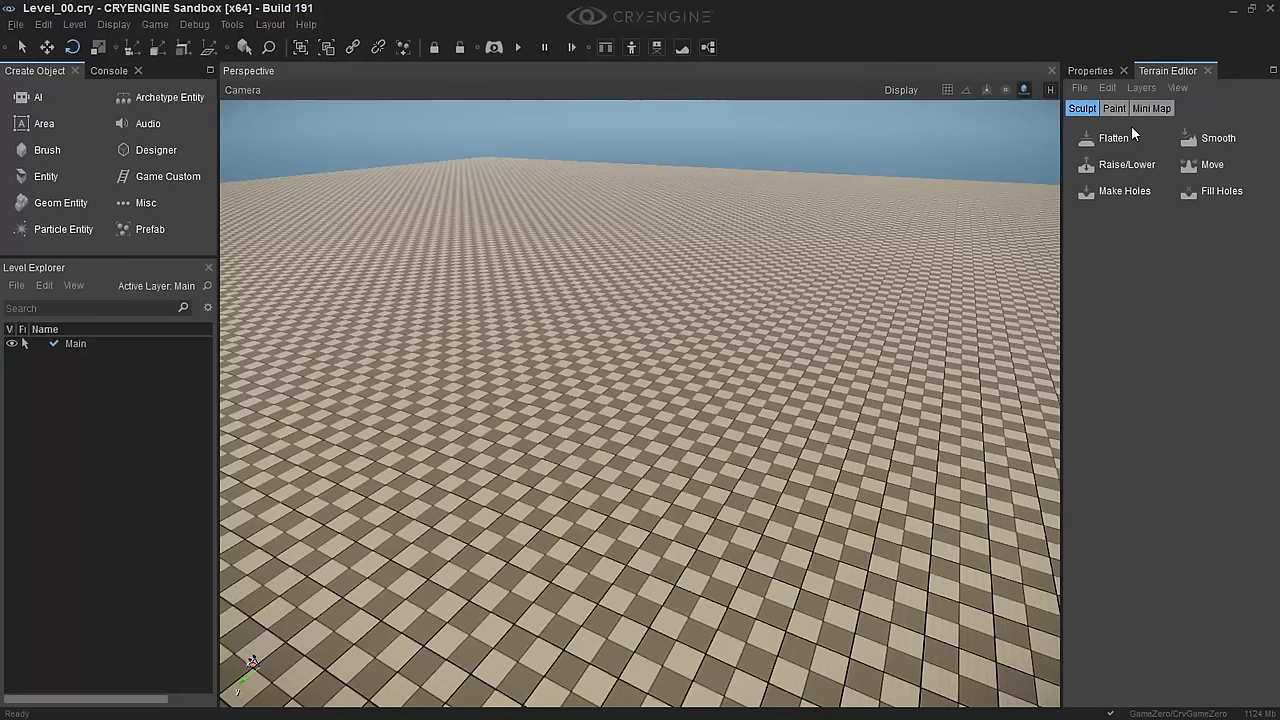
pyautogui.click(1113, 107)
pyautogui.click(1170, 108)
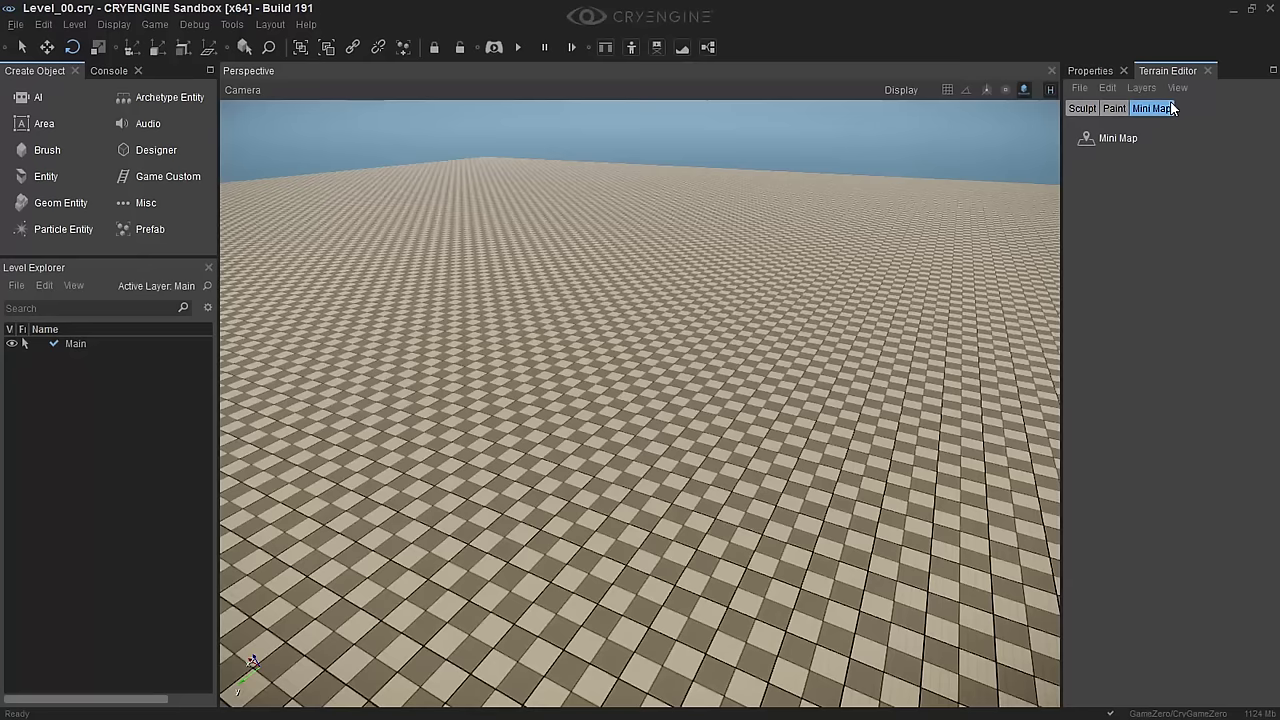
pyautogui.click(1083, 110)
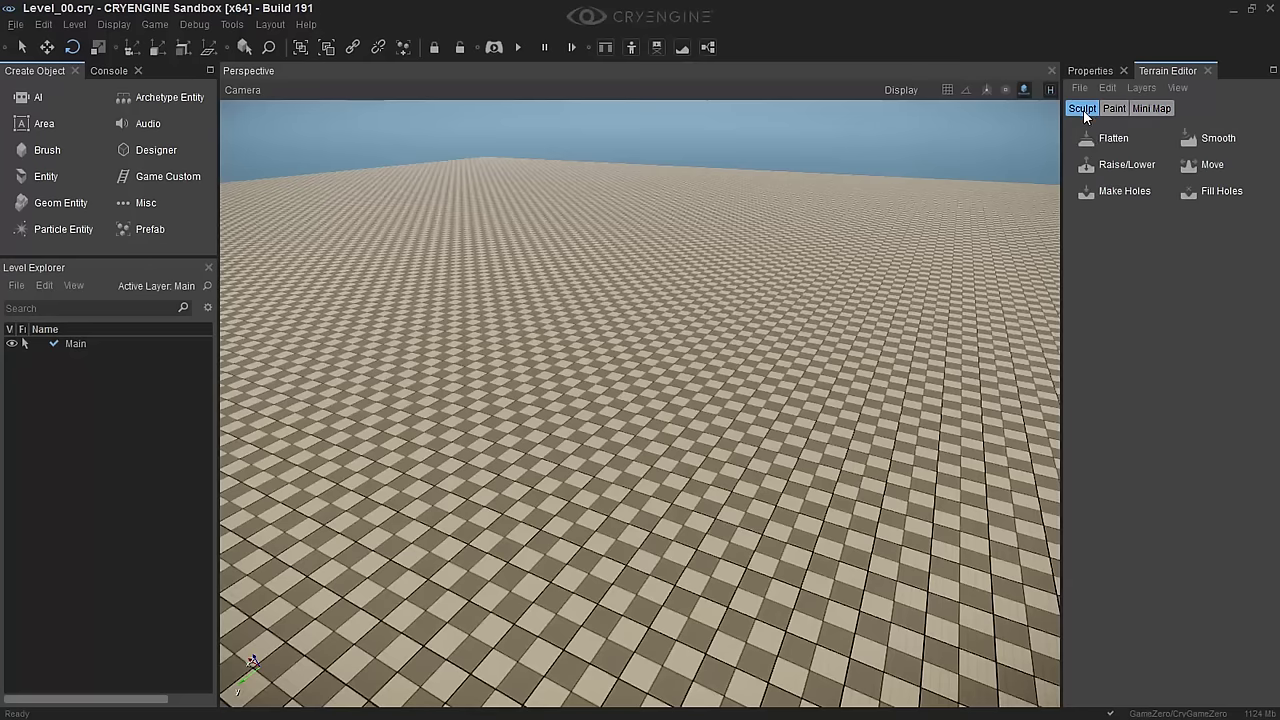
# Try a Raise/Lower sculpting stroke on the terrain with noise enabled, and undo it
pyautogui.click(1125, 166)
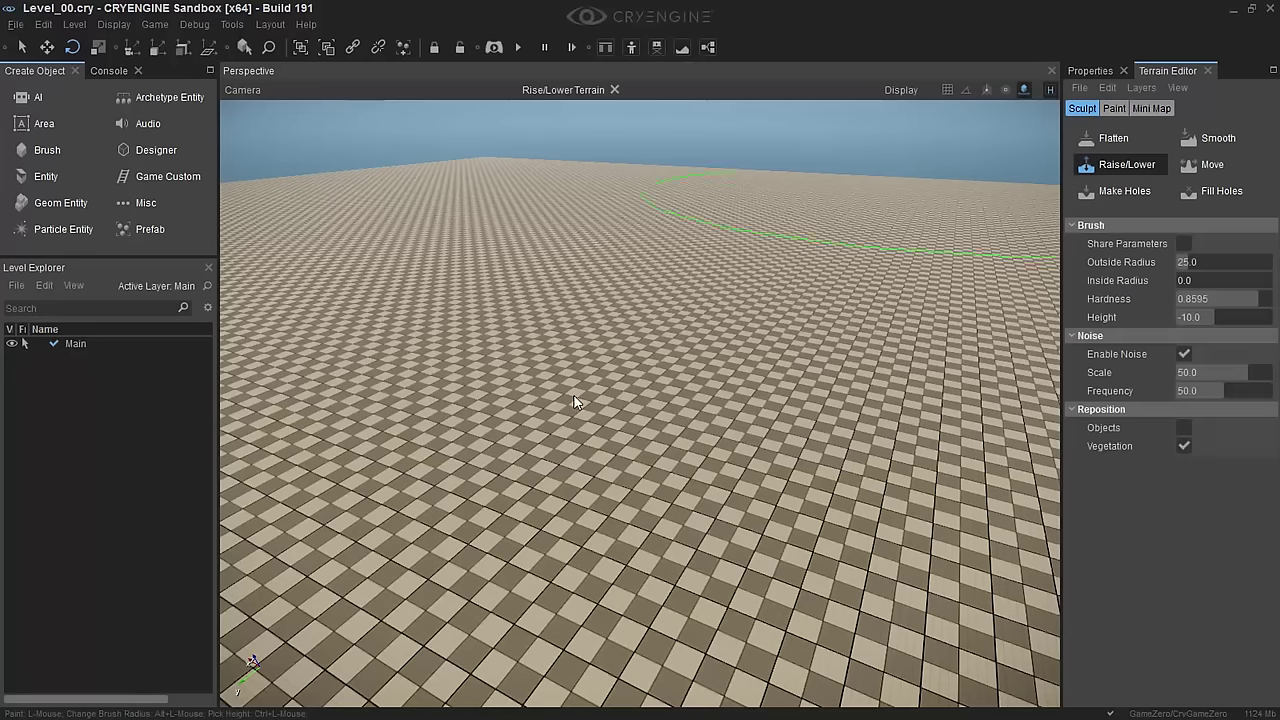
pyautogui.moveTo(604, 349)
pyautogui.mouseDown()
pyautogui.moveTo(529, 400)
pyautogui.moveTo(726, 369)
pyautogui.mouseUp()
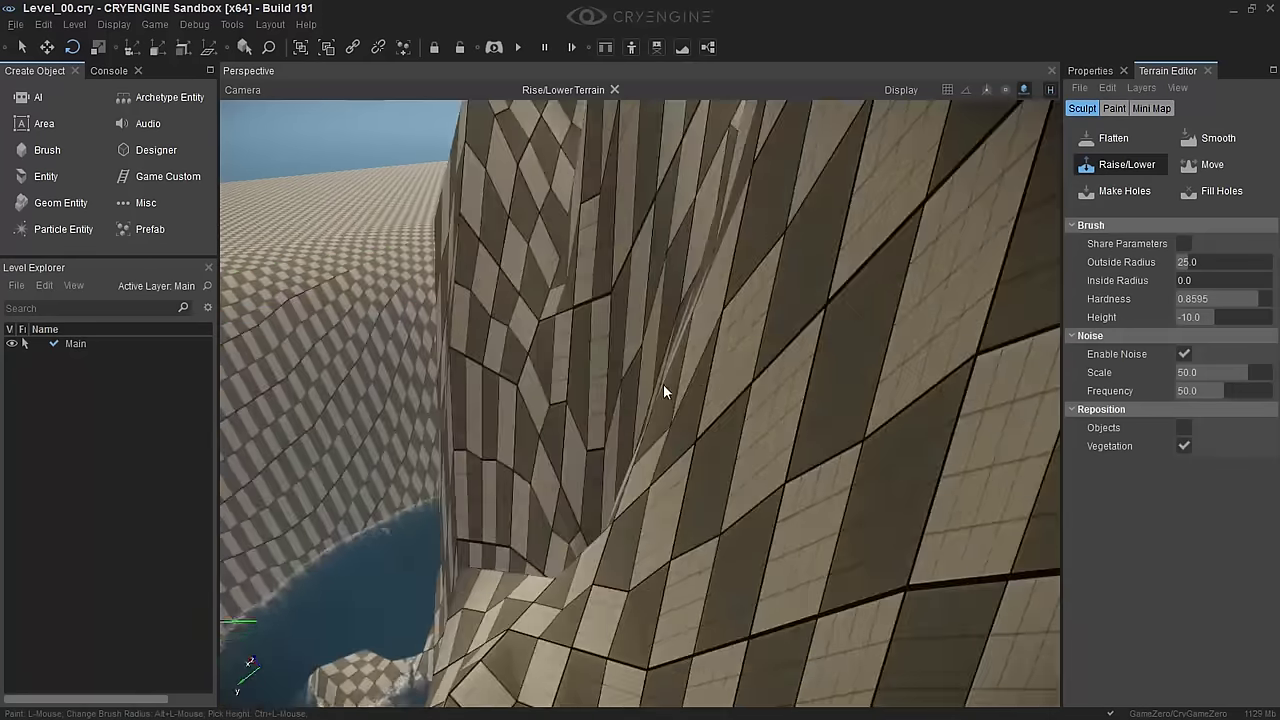
pyautogui.hotkey('ctrl', 'z')
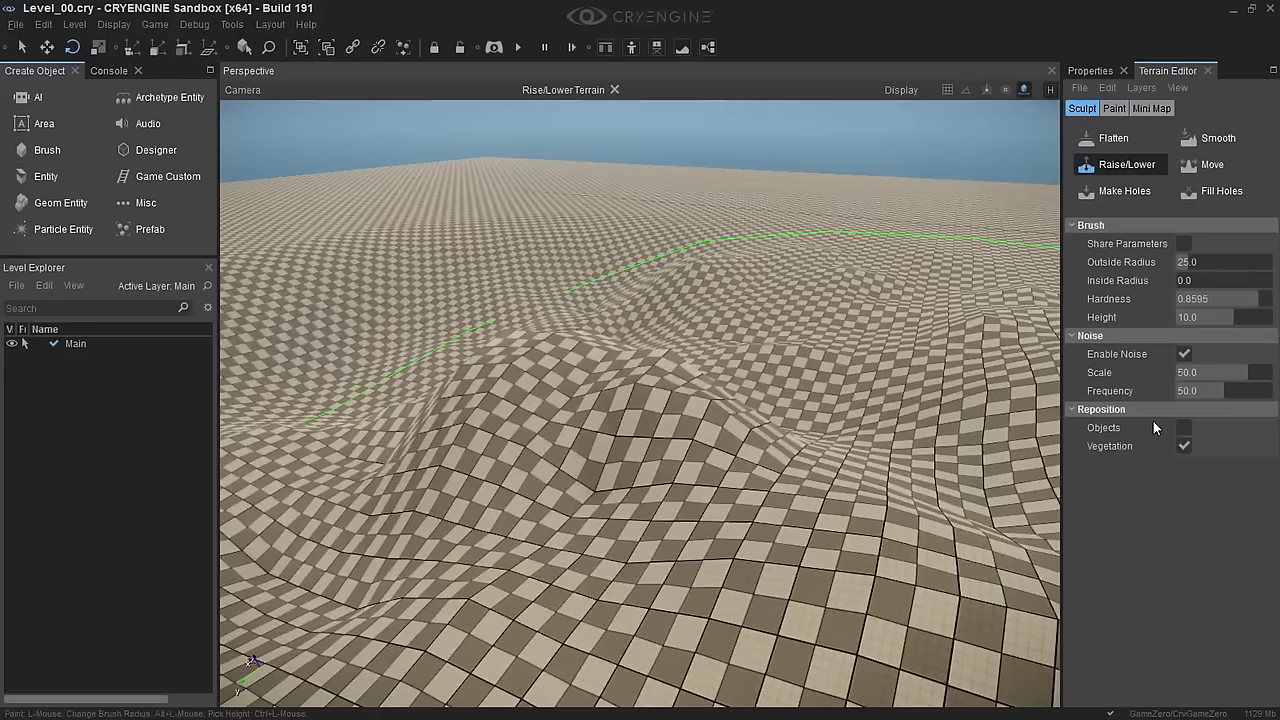
pyautogui.hotkey('ctrl', 'z')
# Disable noise for the Raise/Lower terrain brush
pyautogui.click(1184, 354)
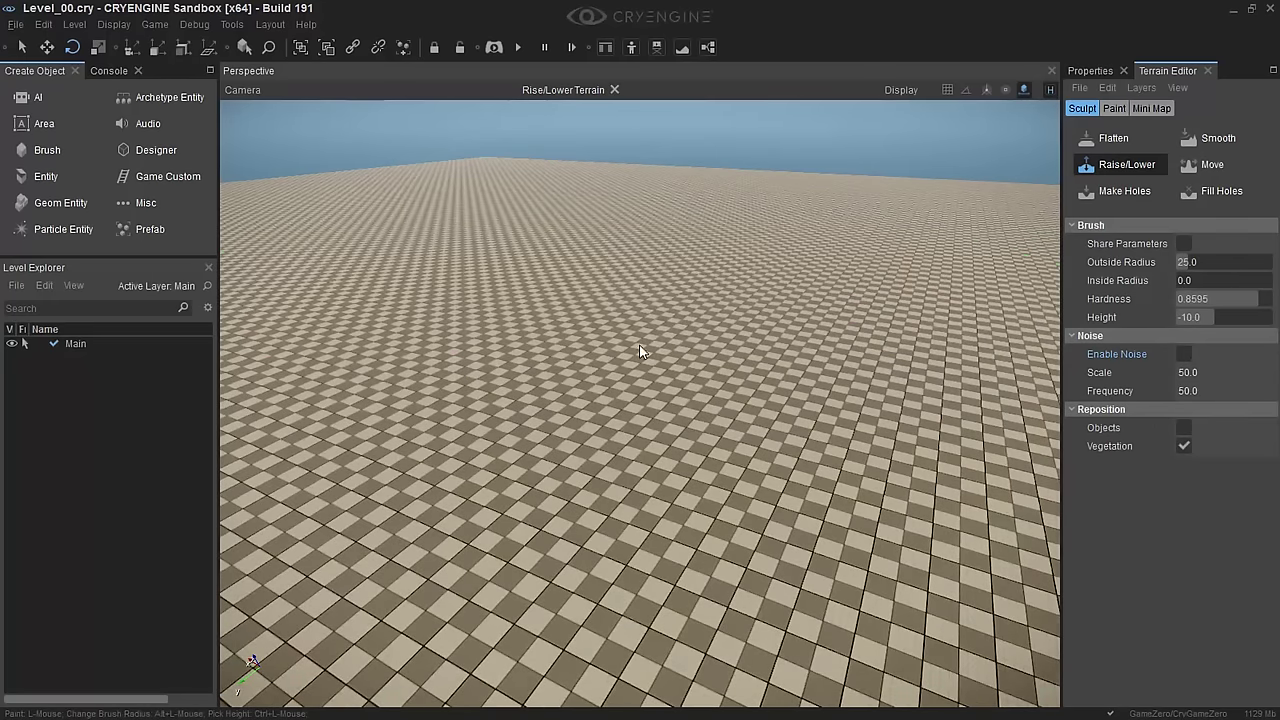
# Try out noise-free Raise/Lower strokes, shaping hills and basins across the terrain
pyautogui.moveTo(640, 355)
pyautogui.mouseDown()
pyautogui.moveTo(511, 309)
pyautogui.moveTo(523, 403)
pyautogui.moveTo(650, 450)
pyautogui.mouseUp()
pyautogui.moveTo(781, 519)
pyautogui.keyDown('ctrl'); pyautogui.mouseDown()
pyautogui.moveTo(787, 364)
pyautogui.moveTo(702, 445)
pyautogui.moveTo(450, 526)
pyautogui.mouseUp(); pyautogui.keyUp('ctrl')
pyautogui.press('ctrl')
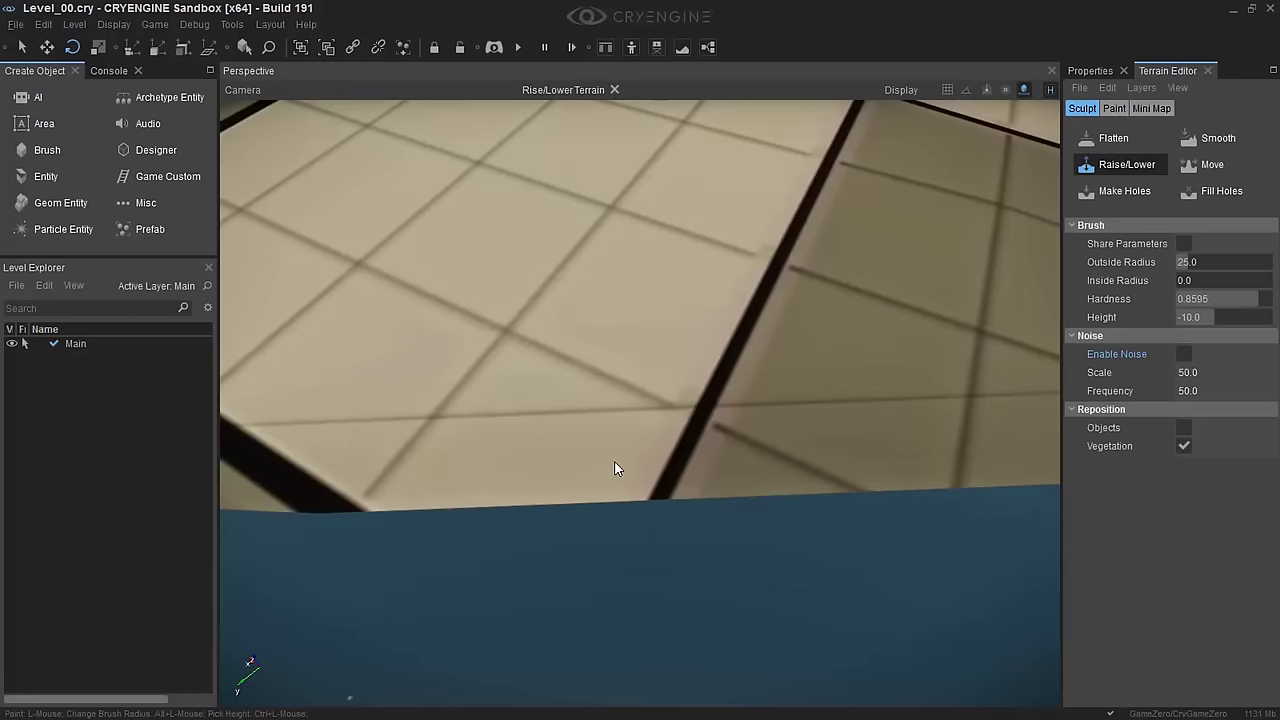
pyautogui.moveTo(603, 449)
pyautogui.mouseDown(button='right')
pyautogui.moveTo(603, 478)
pyautogui.moveTo(603, 449)
pyautogui.moveTo(611, 463)
pyautogui.moveTo(577, 509)
pyautogui.mouseUp(button='right')
pyautogui.moveTo(577, 509)
pyautogui.mouseDown()
pyautogui.moveTo(445, 502)
pyautogui.moveTo(623, 643)
pyautogui.moveTo(771, 543)
pyautogui.moveTo(791, 443)
pyautogui.moveTo(657, 383)
pyautogui.moveTo(703, 420)
pyautogui.moveTo(683, 657)
pyautogui.mouseUp()
# Undo all the noise-free sculpting strokes on the terrain, and switch from the Terrain Editor to Properties
pyautogui.hotkey('ctrl', 'z')
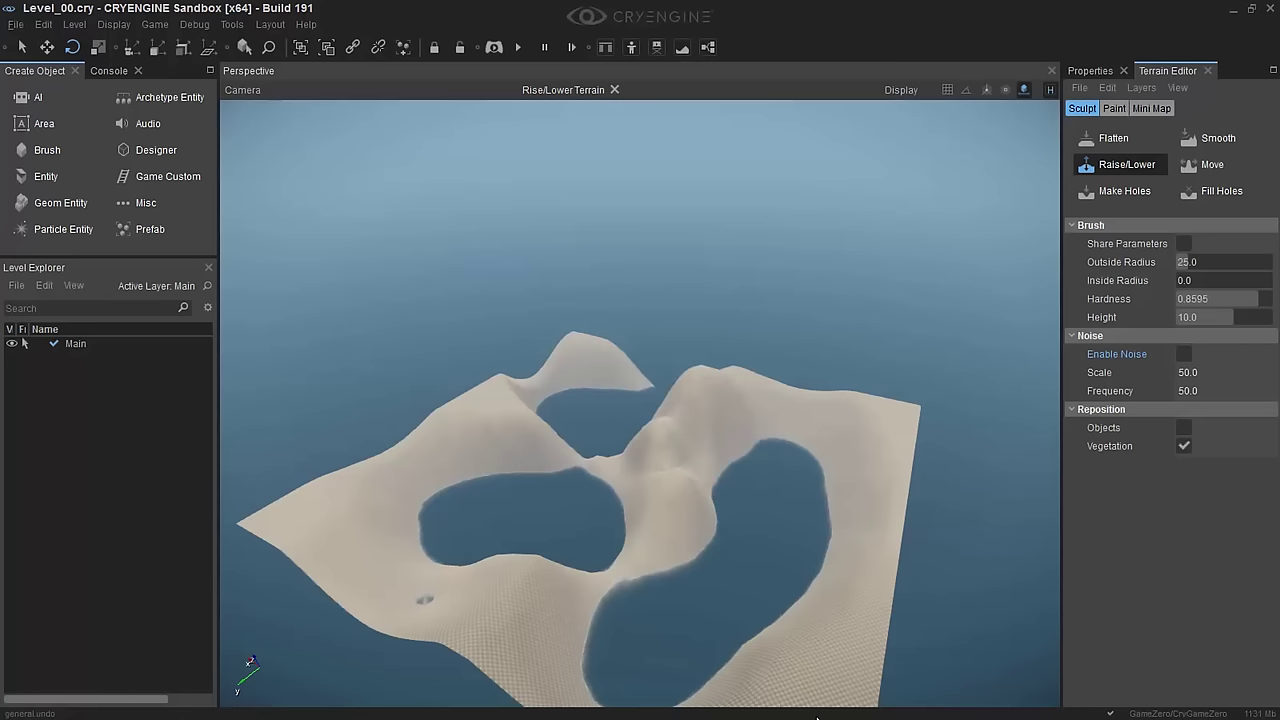
pyautogui.hotkey('ctrl', 'z')
pyautogui.hotkey('ctrl', 'z')
pyautogui.hotkey('ctrl', 'z')
pyautogui.hotkey('ctrl', 'z')
pyautogui.hotkey('ctrl', 'z')
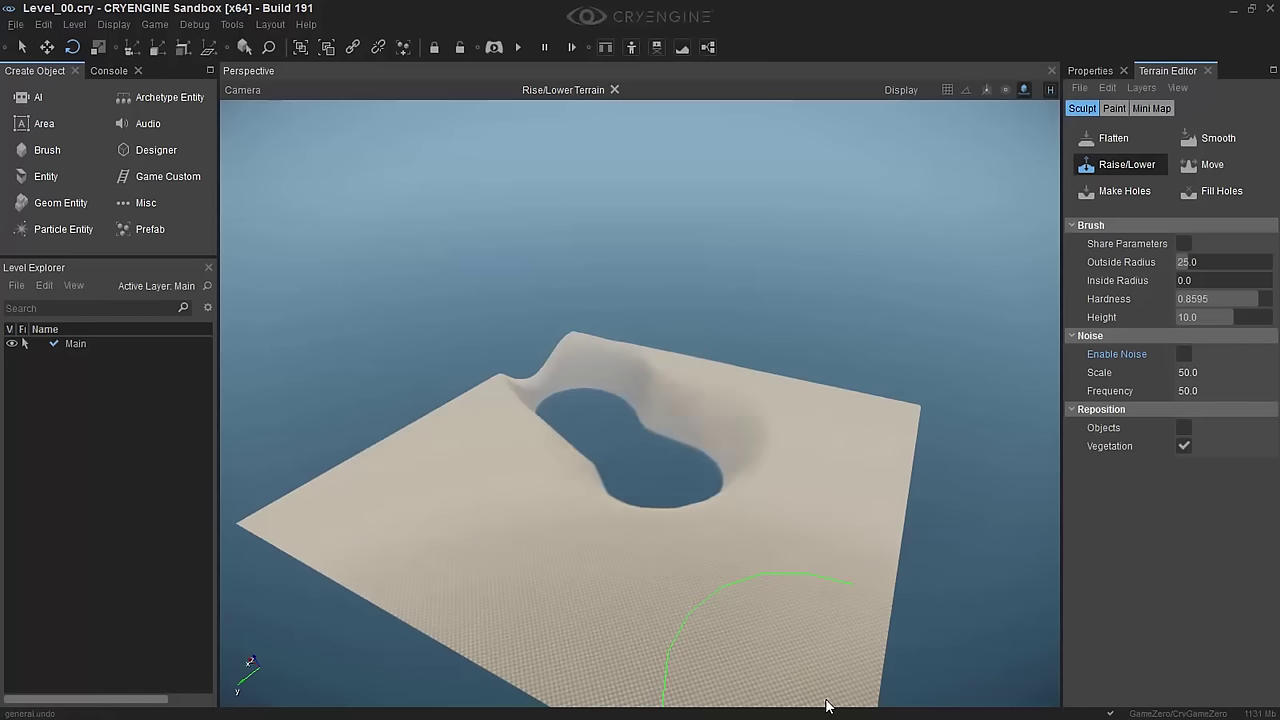
pyautogui.hotkey('ctrl', 'z')
pyautogui.hotkey('ctrl', 'z')
pyautogui.hotkey('ctrl', 'z')
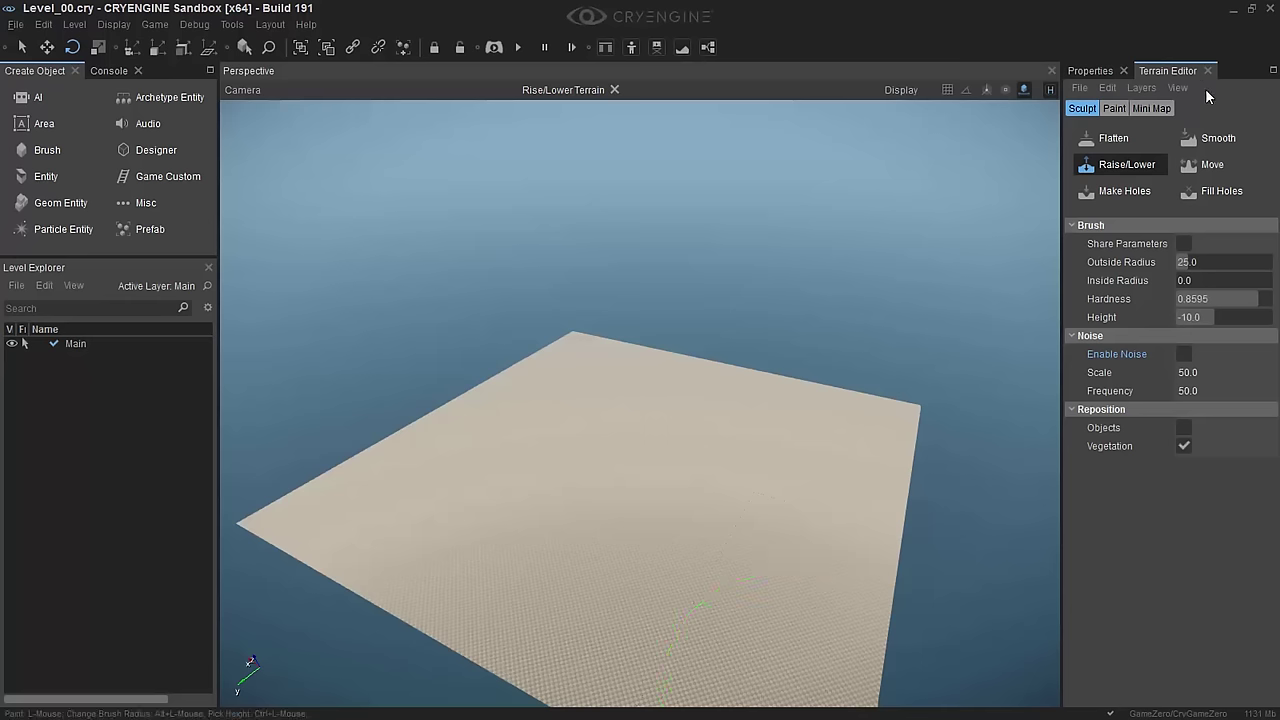
pyautogui.moveTo(1215, 78)
pyautogui.mouseDown()
pyautogui.moveTo(1216, 126)
pyautogui.moveTo(1157, 63)
pyautogui.moveTo(1141, 77)
pyautogui.mouseUp()
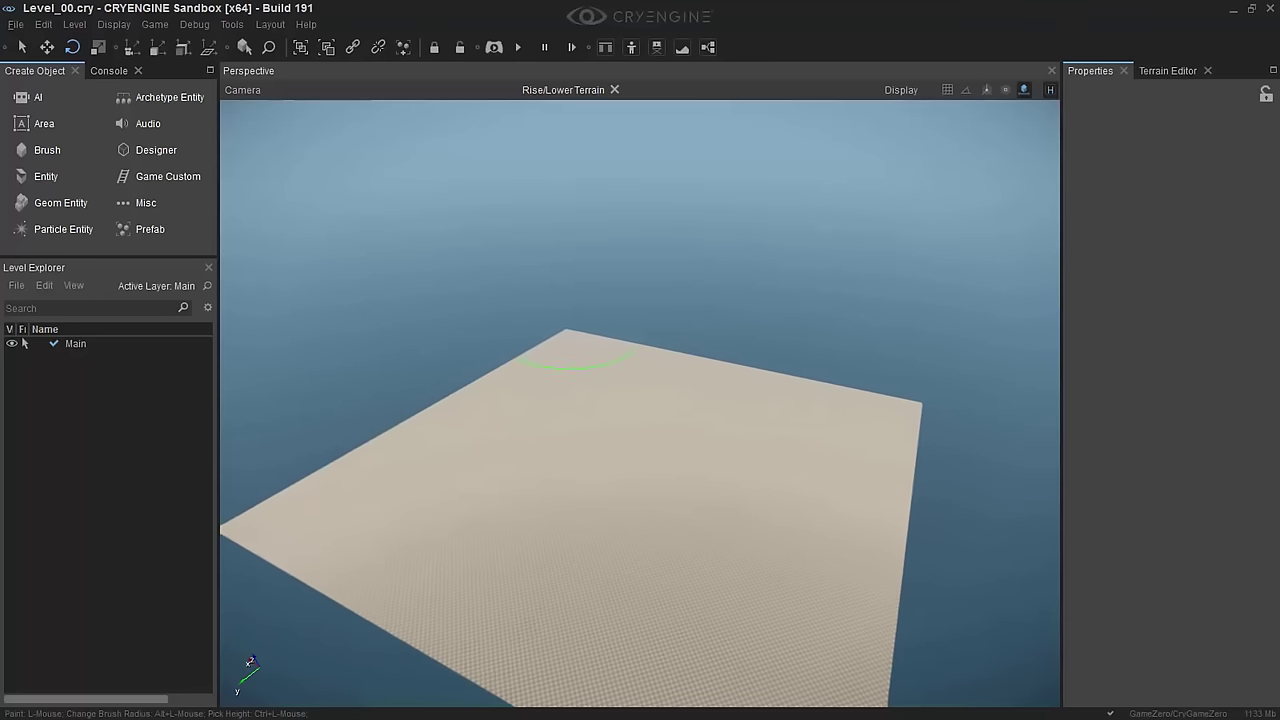
pyautogui.scroll(-5, 598, 352)
pyautogui.scroll(4, 640, 360)
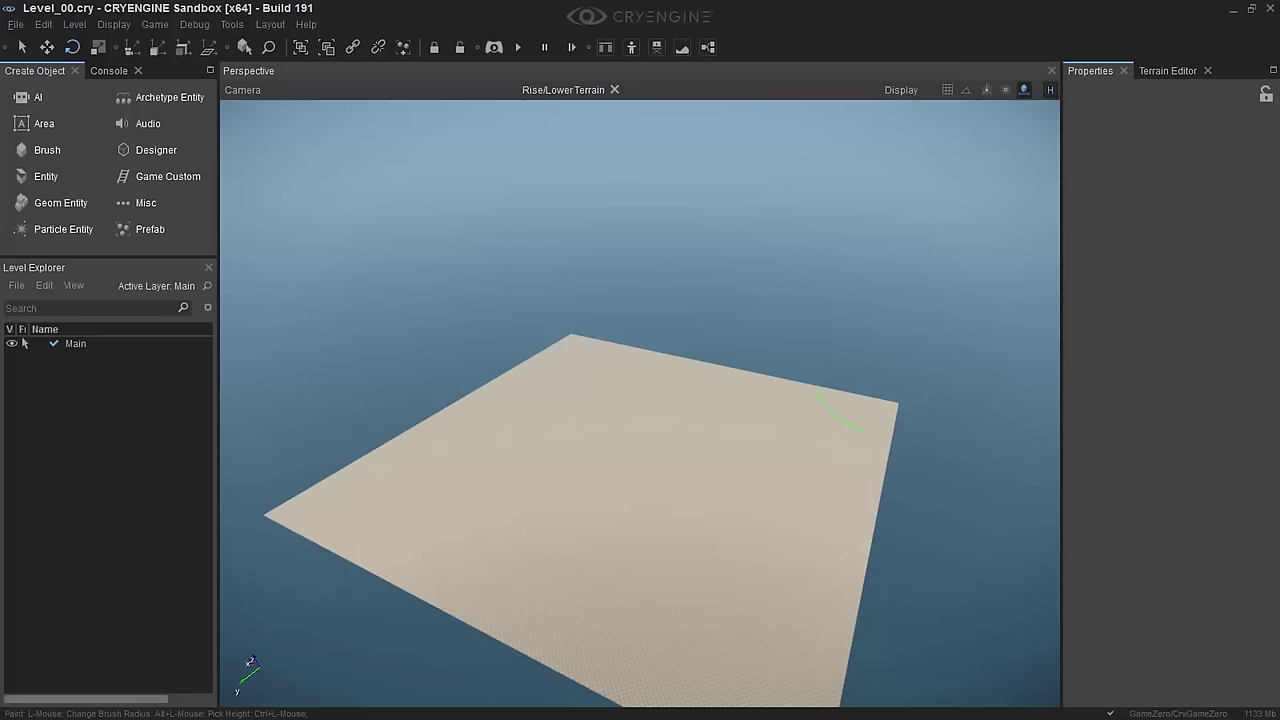
pyautogui.scroll(-6, 640, 403)
pyautogui.scroll(10, 640, 403)
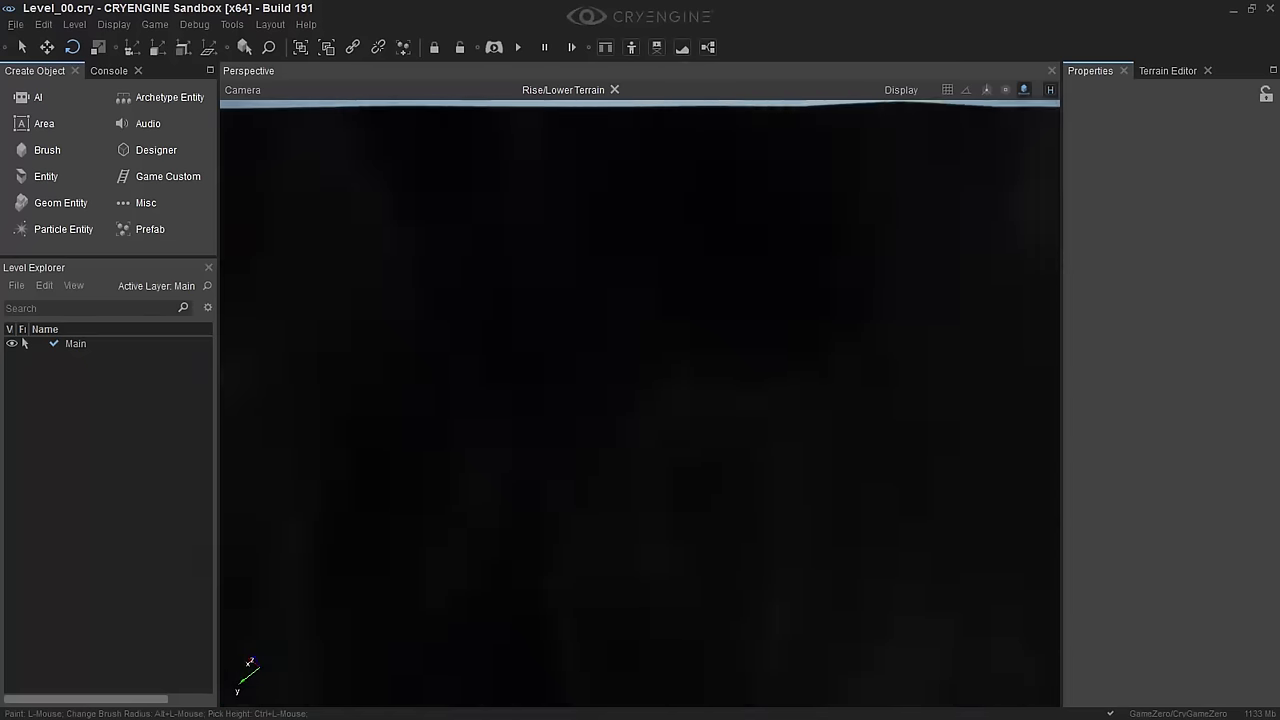
pyautogui.scroll(-10, 628, 312)
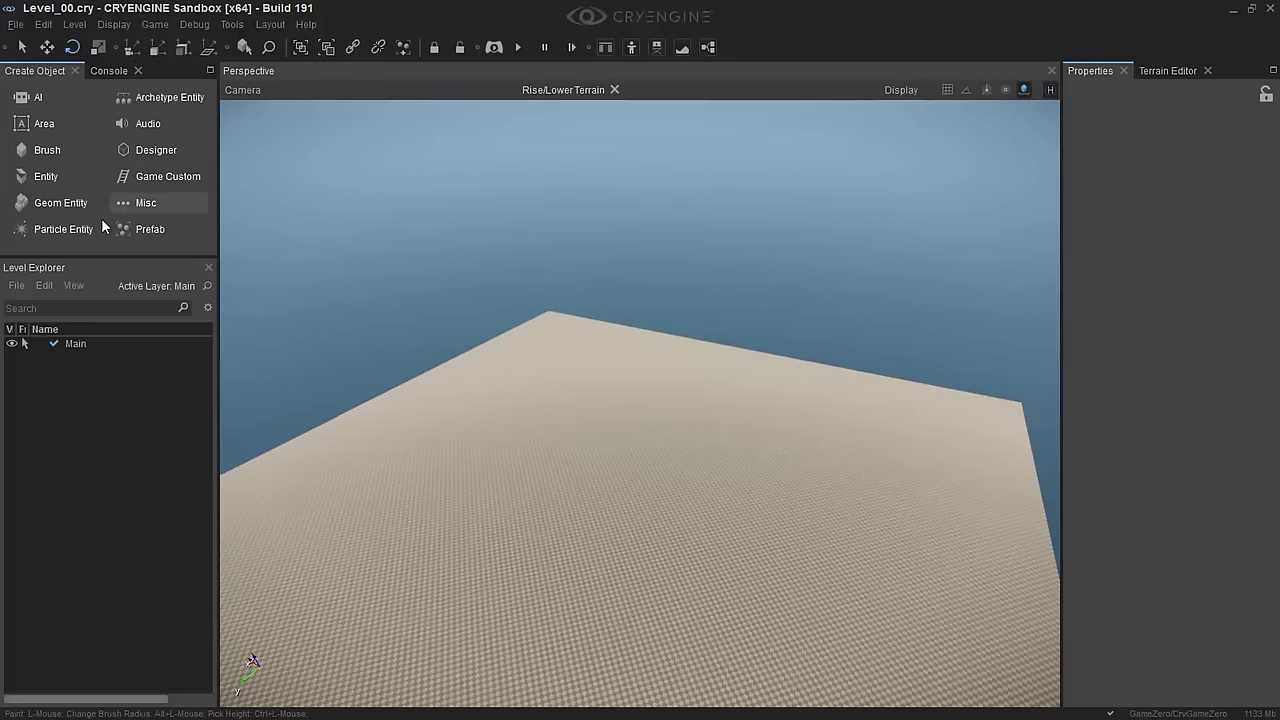
pyautogui.click(53, 156)
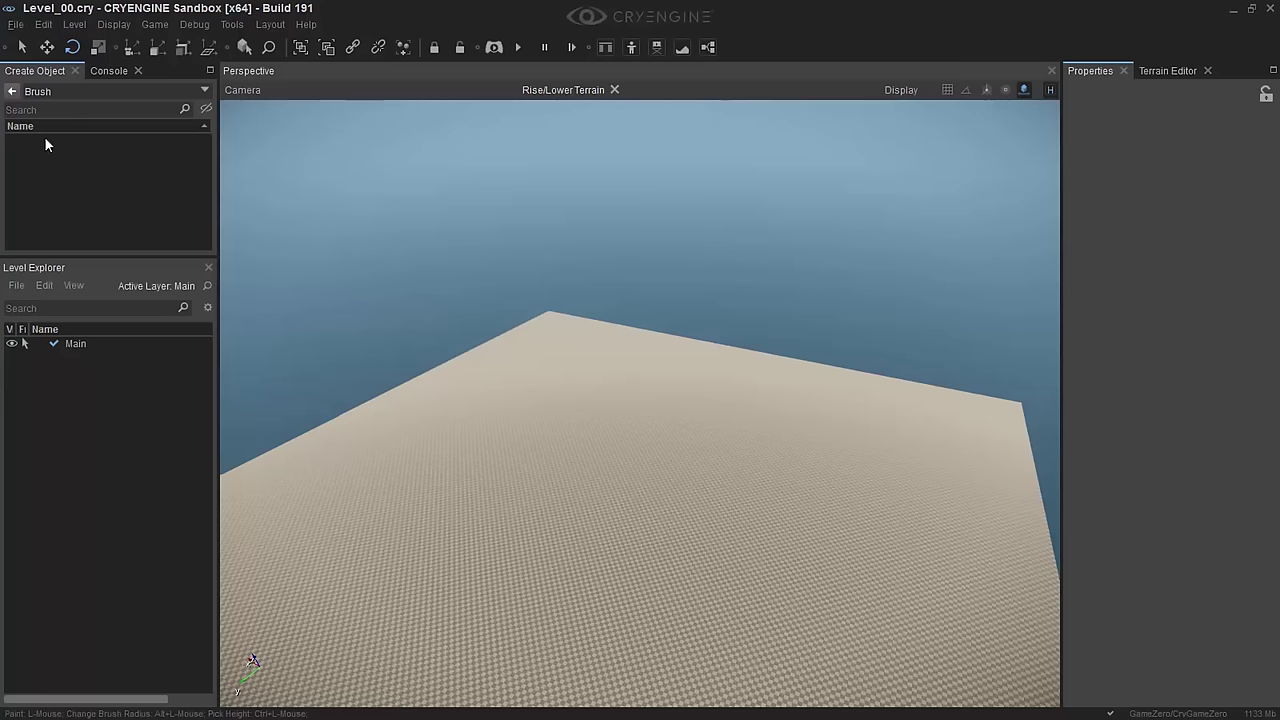
pyautogui.click(12, 92)
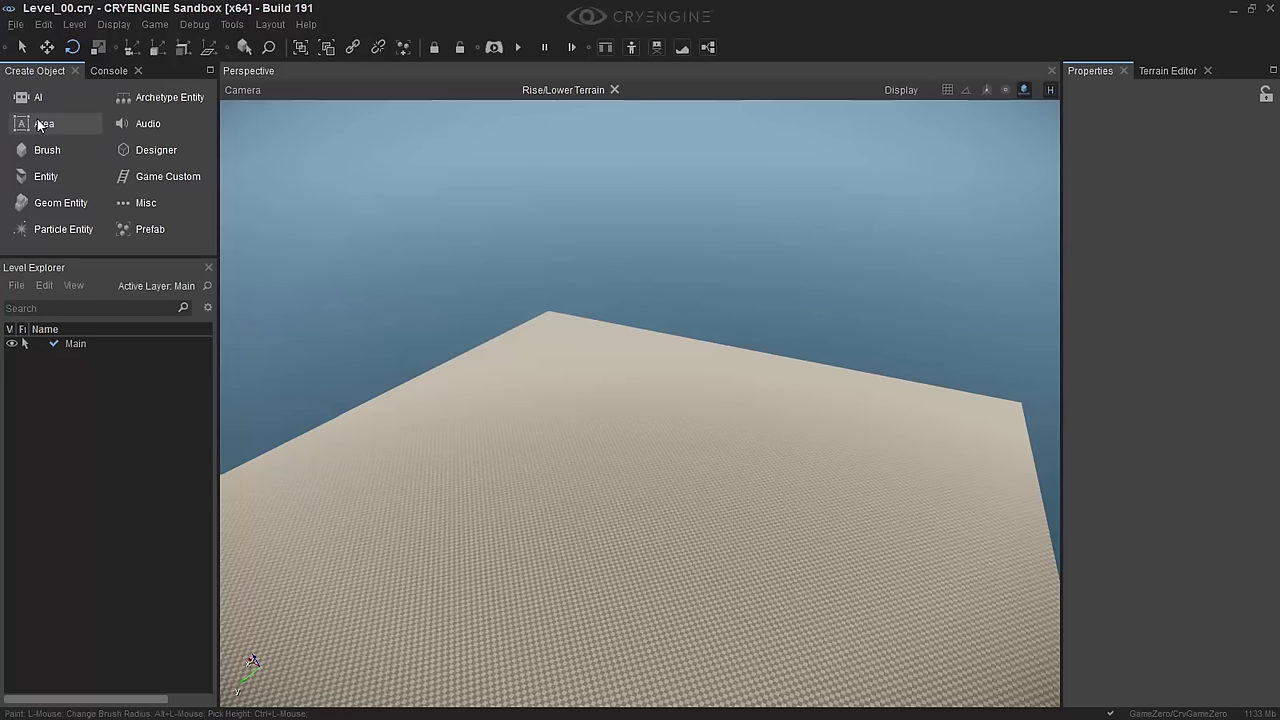
pyautogui.click(43, 131)
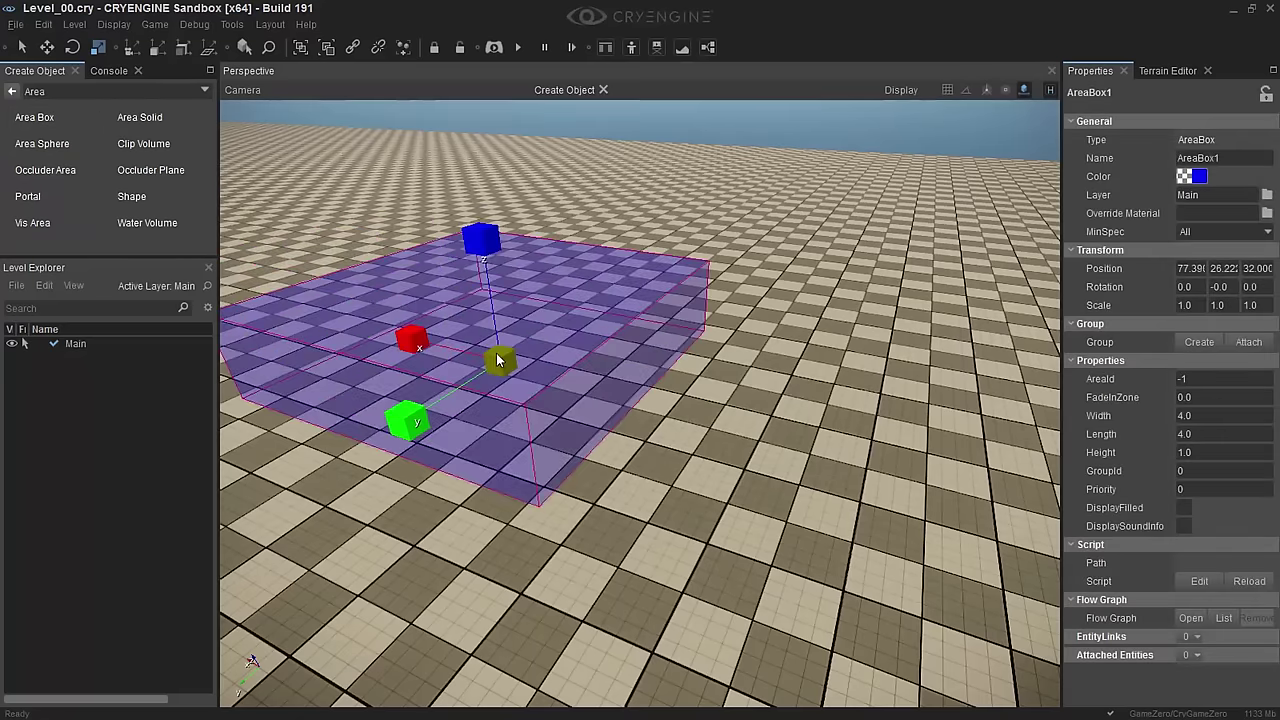
pyautogui.moveTo(498, 360); pyautogui.dragTo(600, 525)
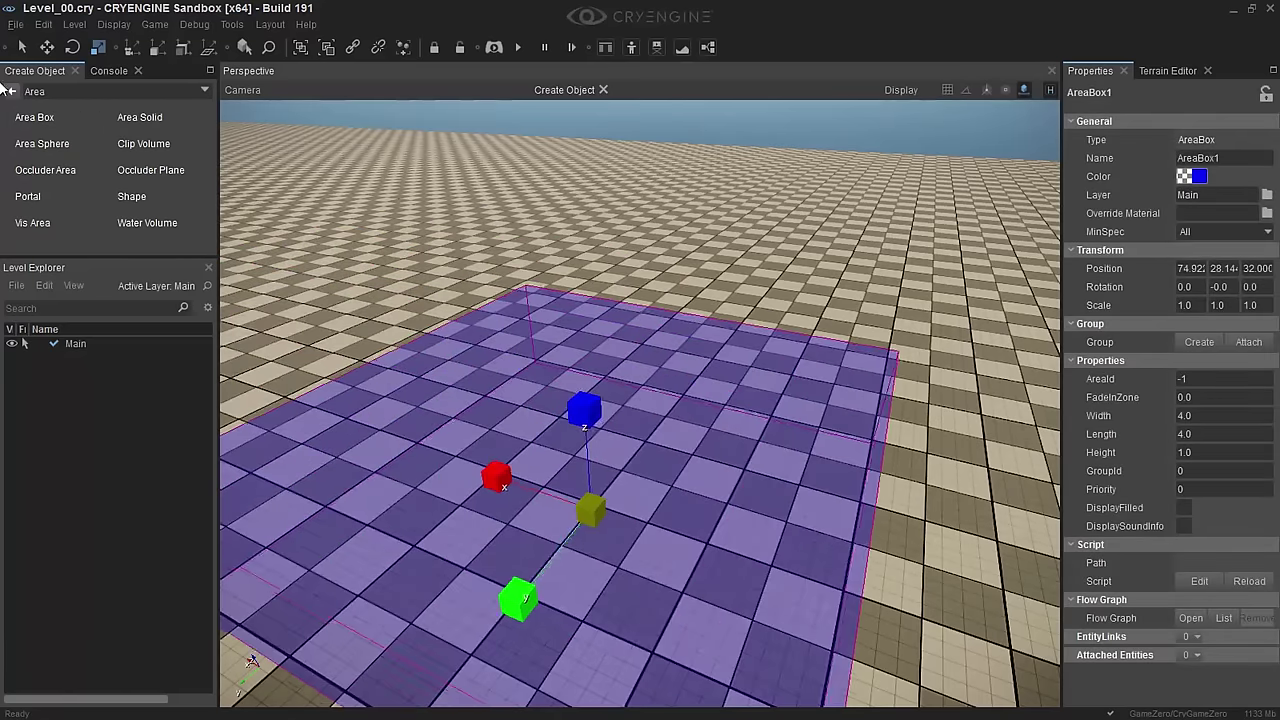
pyautogui.press('Delete')
# Place an Area Box on the terrain at about X 76.5, Y 26.5, Z 32
pyautogui.click(42, 143)
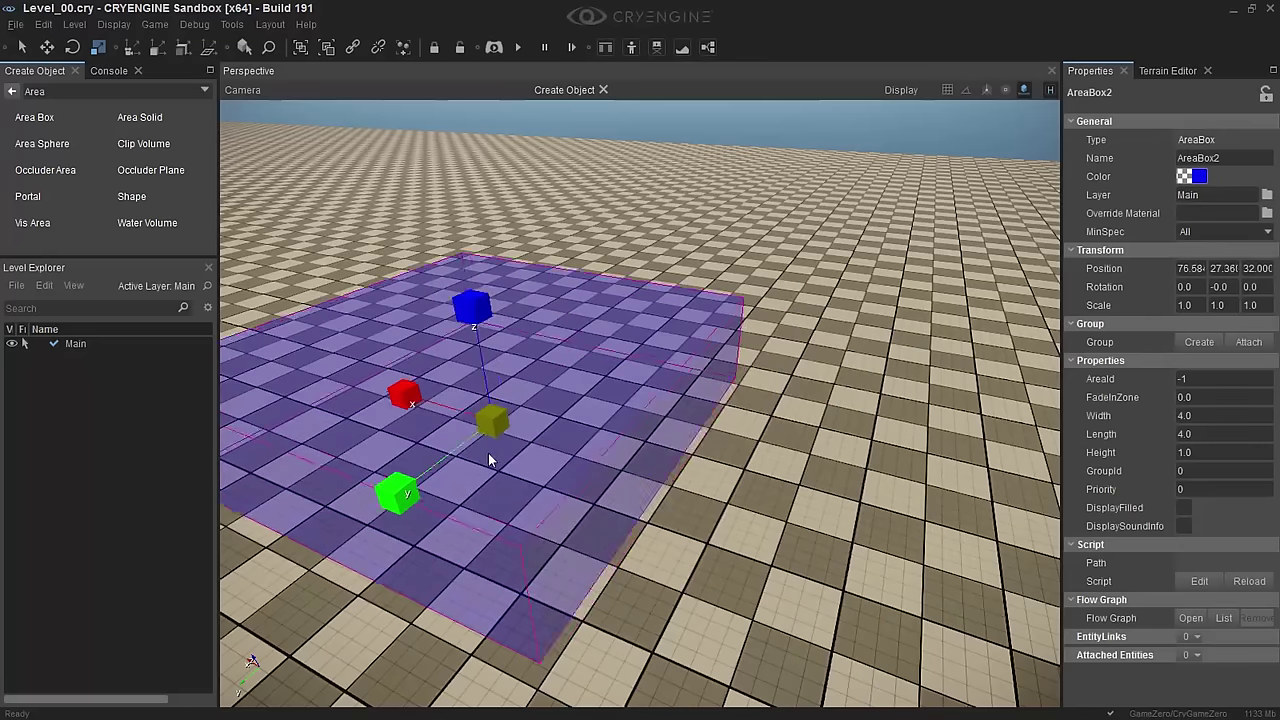
pyautogui.moveTo(488, 460); pyautogui.dragTo(547, 392)
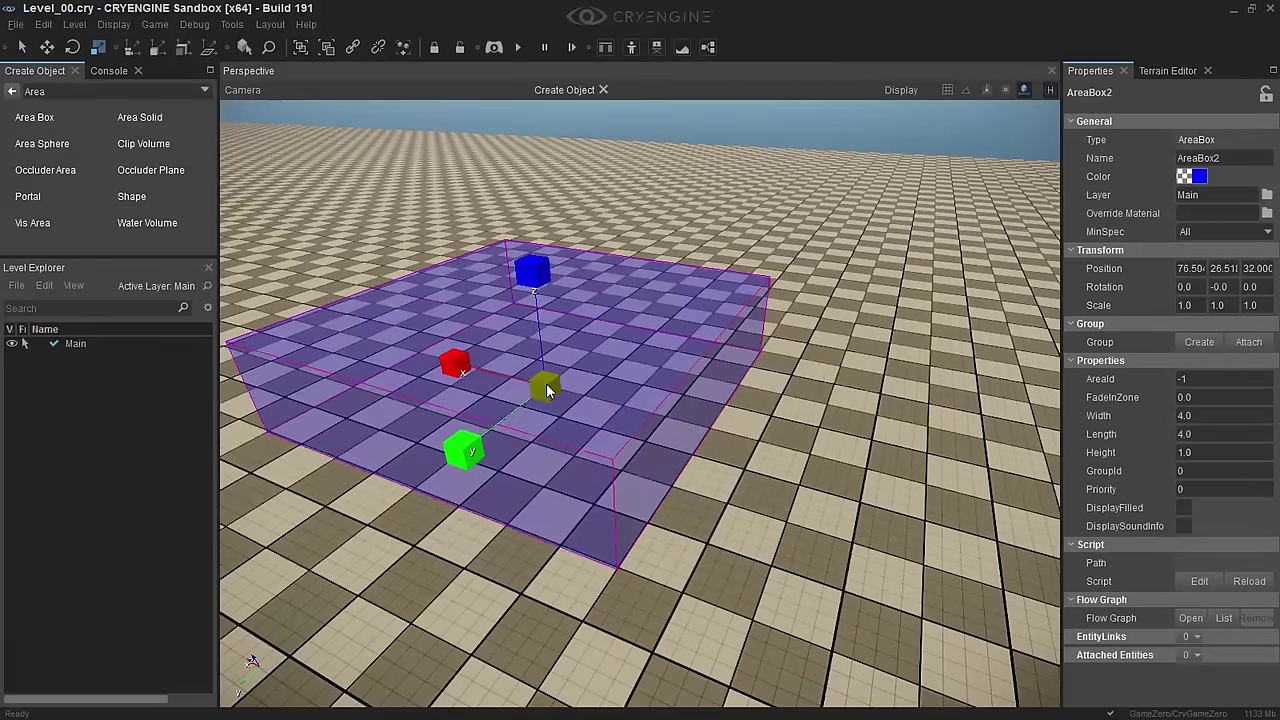
pyautogui.click(547, 388)
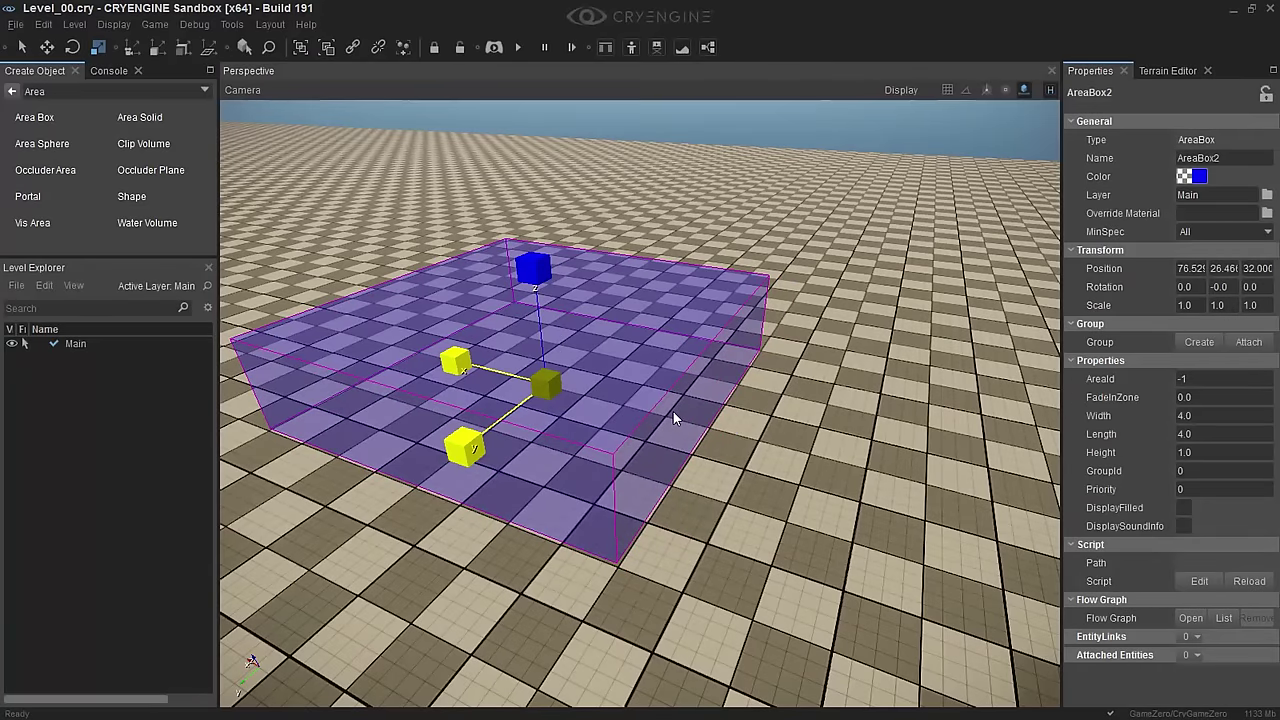
# Try the select, move and scale modes on the area box, and move it freehand along its Z and X axes
pyautogui.press('1')
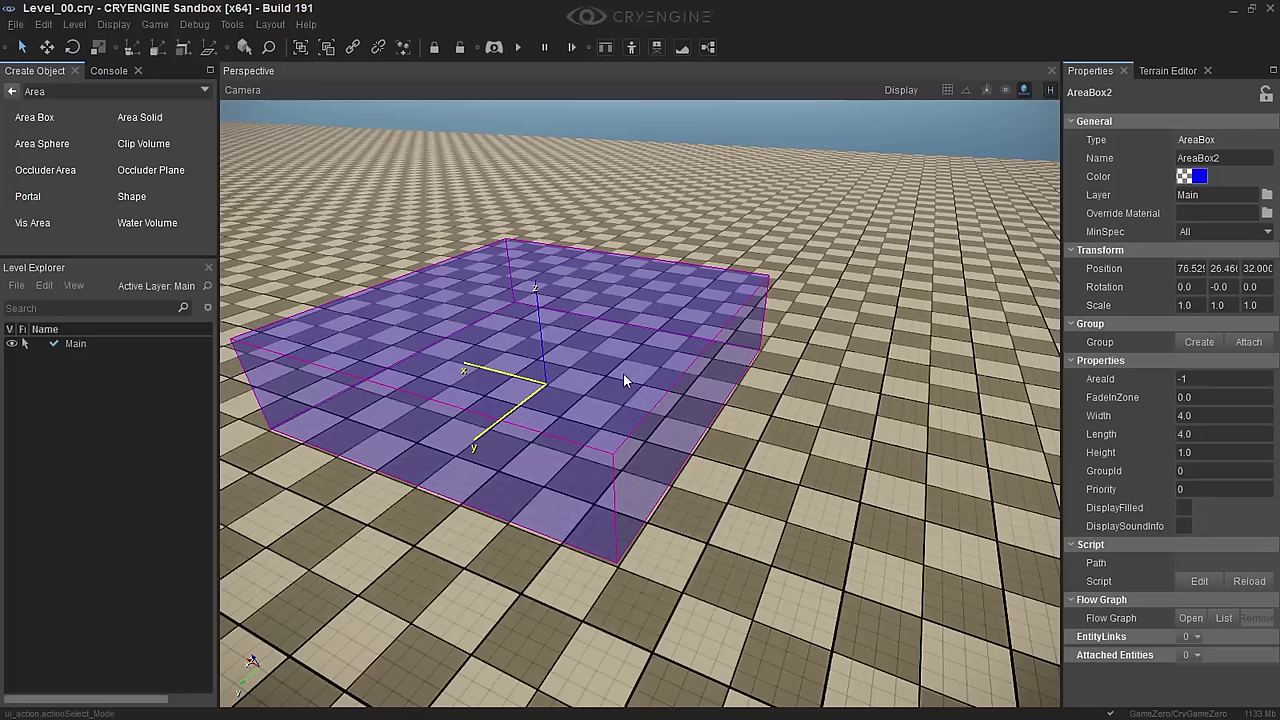
pyautogui.press('1')
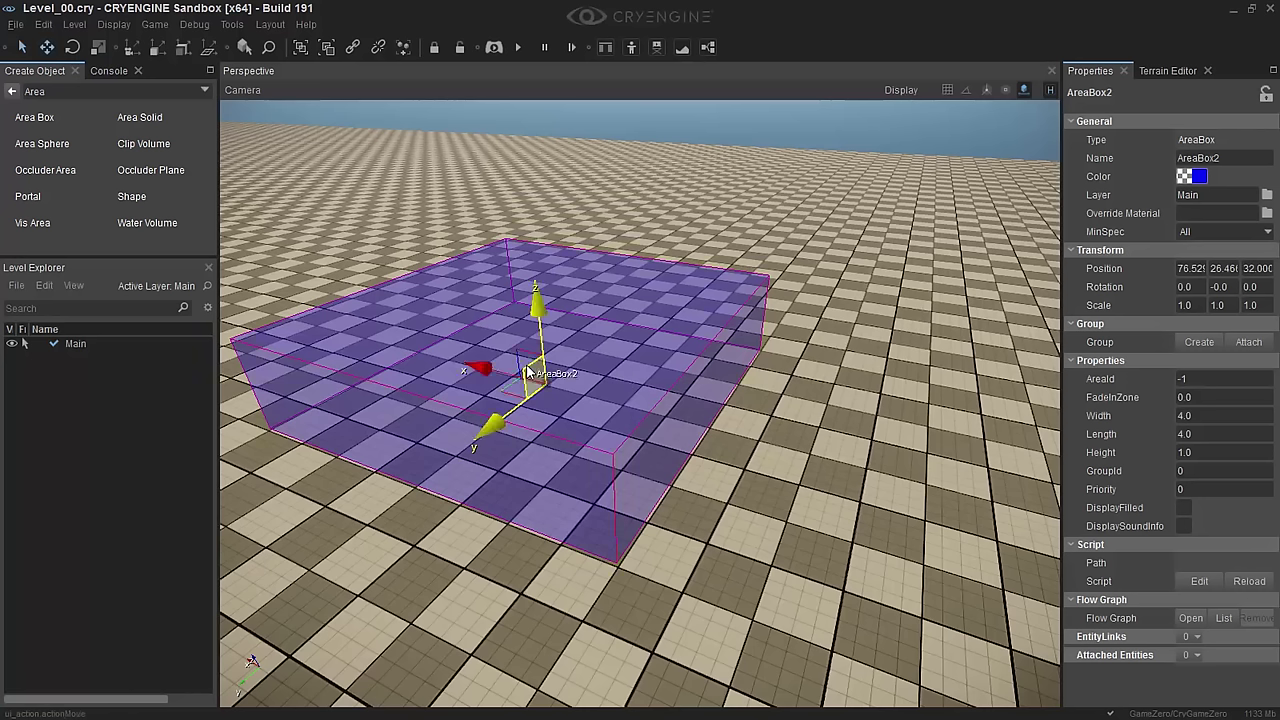
pyautogui.press('3')
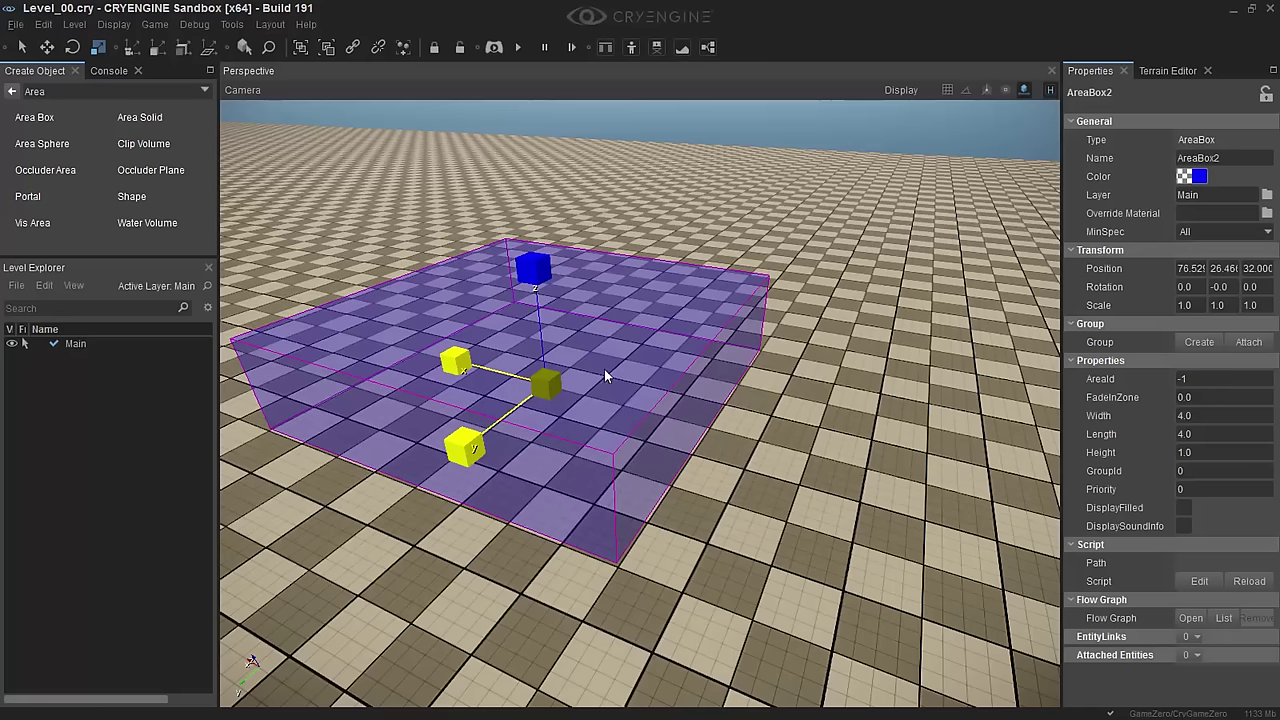
pyautogui.press('1')
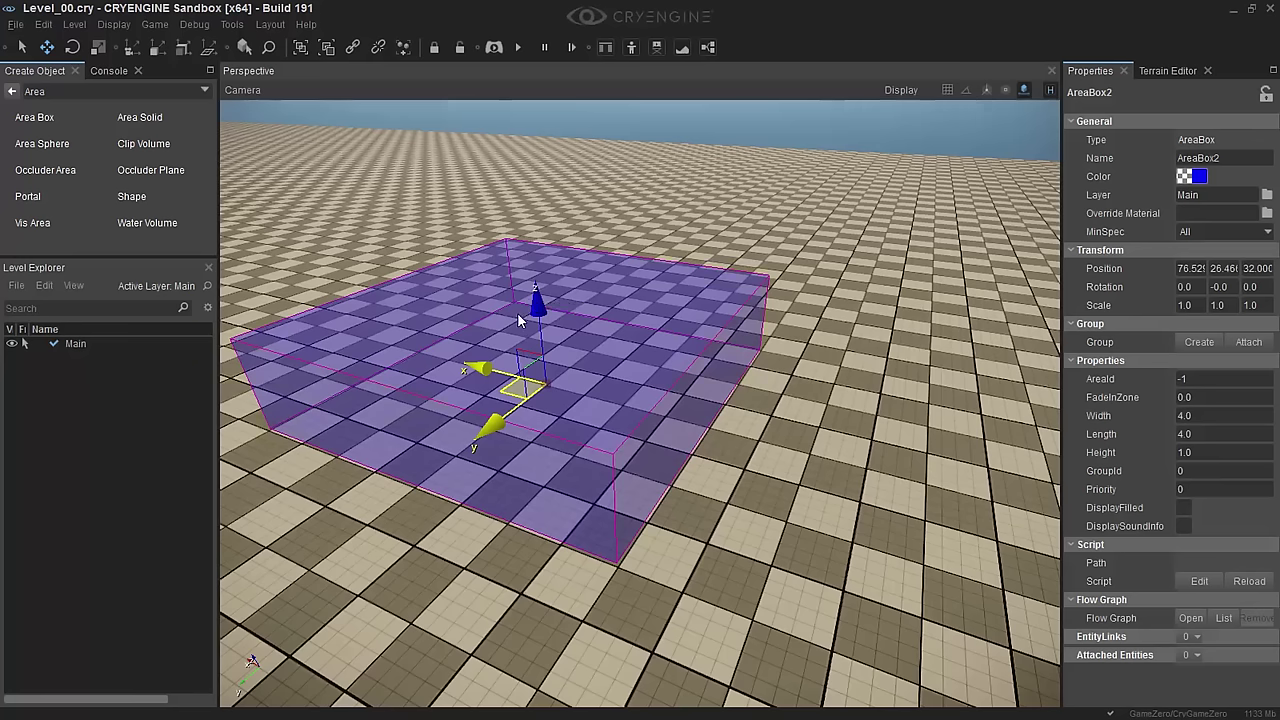
pyautogui.moveTo(537, 306)
pyautogui.mouseDown()
pyautogui.moveTo(546, 271)
pyautogui.moveTo(501, 96)
pyautogui.moveTo(528, 200)
pyautogui.moveTo(506, 166)
pyautogui.moveTo(500, 90)
pyautogui.moveTo(539, 336)
pyautogui.moveTo(526, 306)
pyautogui.mouseUp()
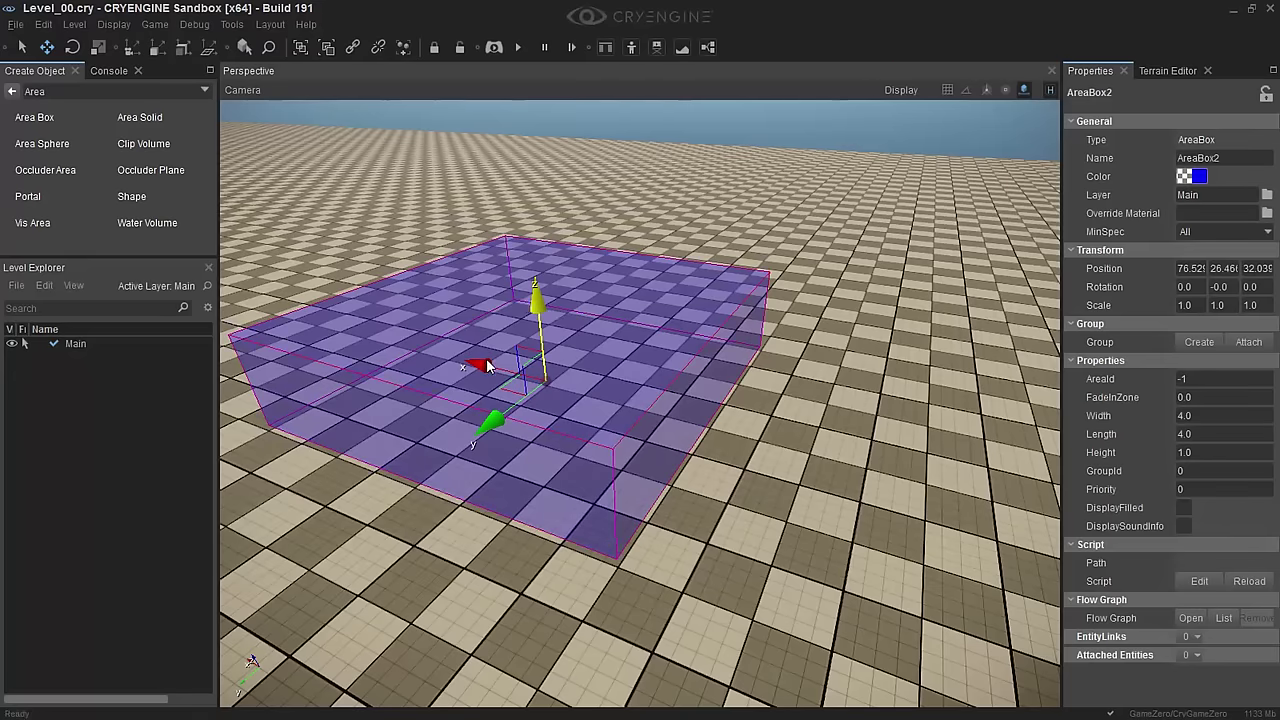
pyautogui.moveTo(487, 371); pyautogui.dragTo(962, 420)
# Set the area box's position to X 75, Y 25 and Z 30
pyautogui.click(1186, 276)
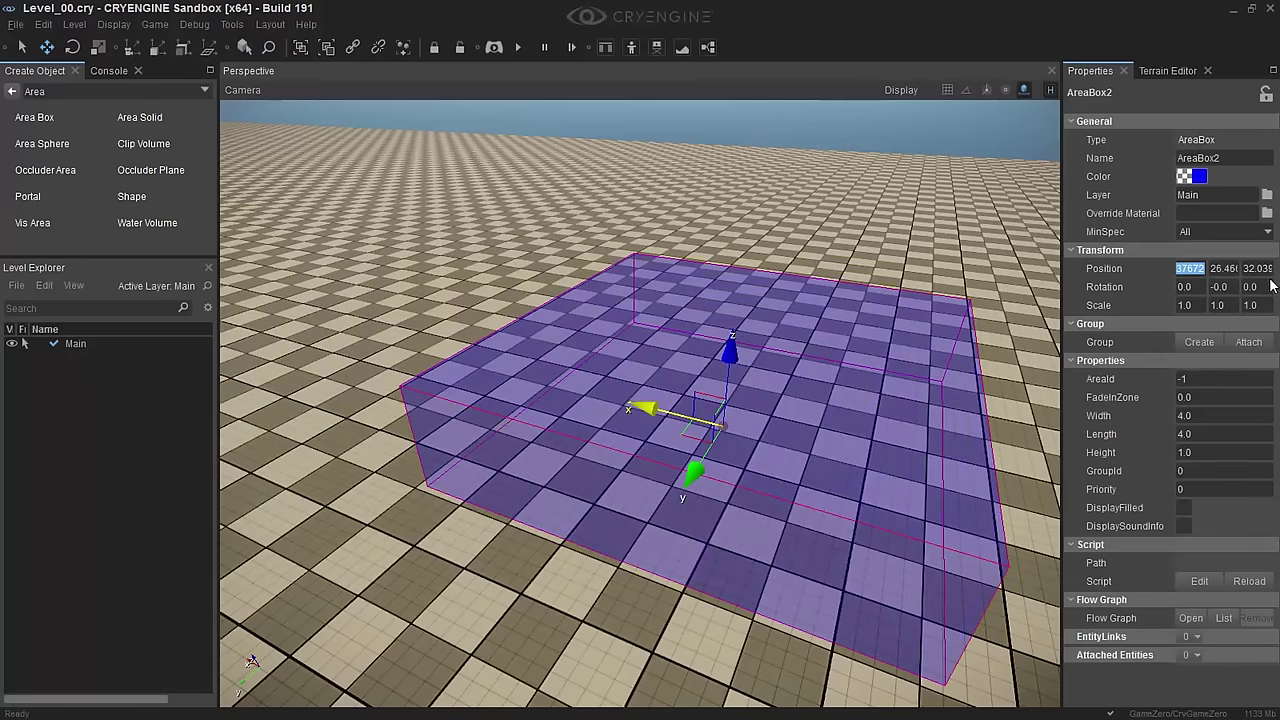
pyautogui.write('75')
pyautogui.press('Return')
pyautogui.press('Tab')
pyautogui.write('25')
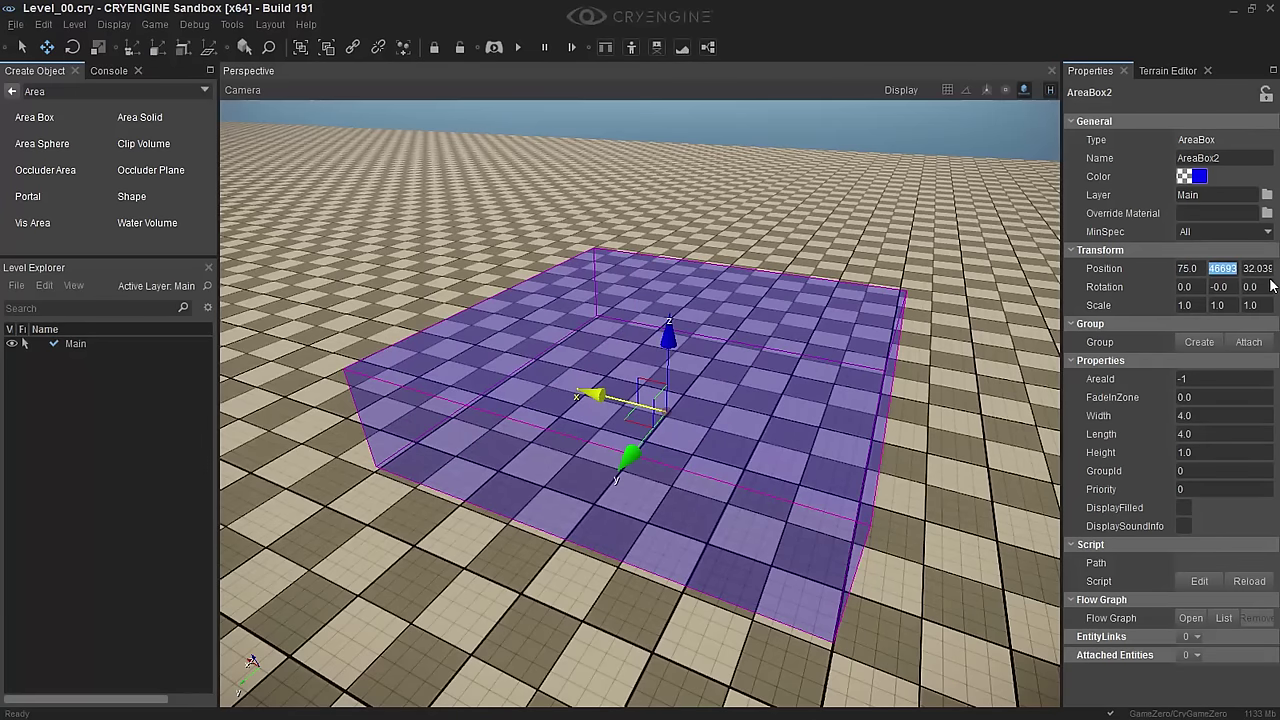
pyautogui.press('Return')
pyautogui.press('Tab')
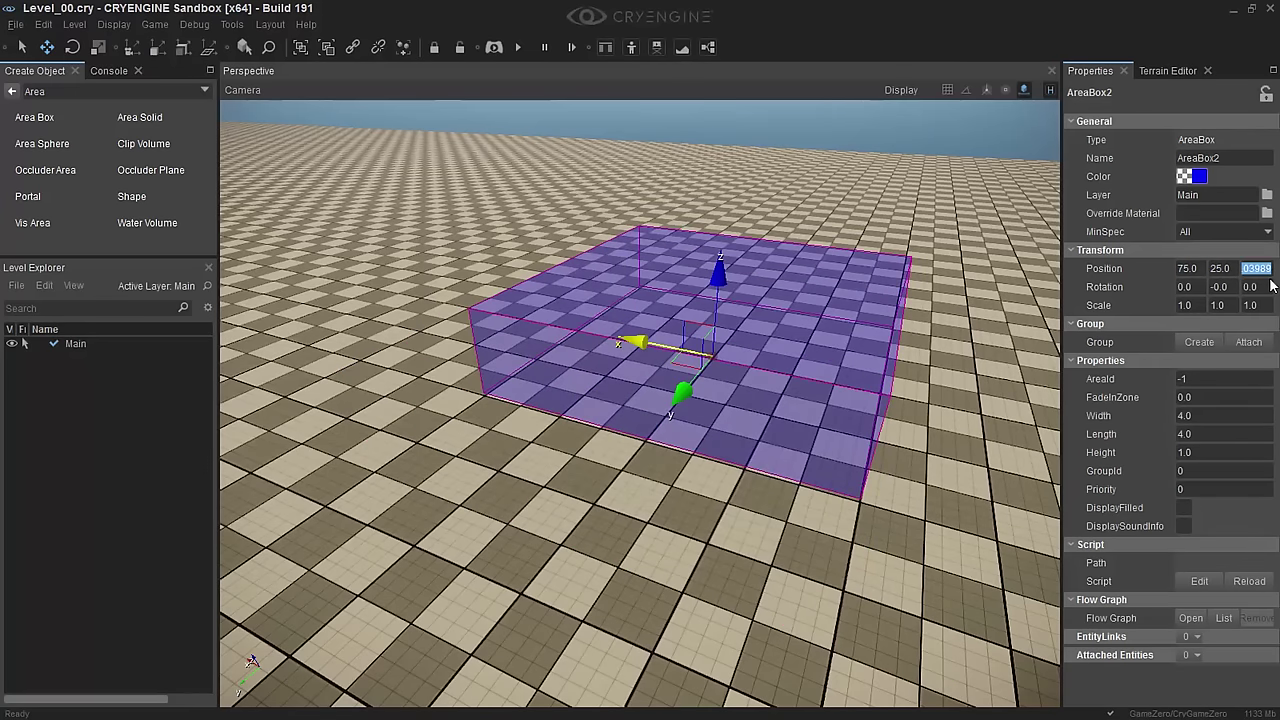
pyautogui.write('30')
pyautogui.press('Return')
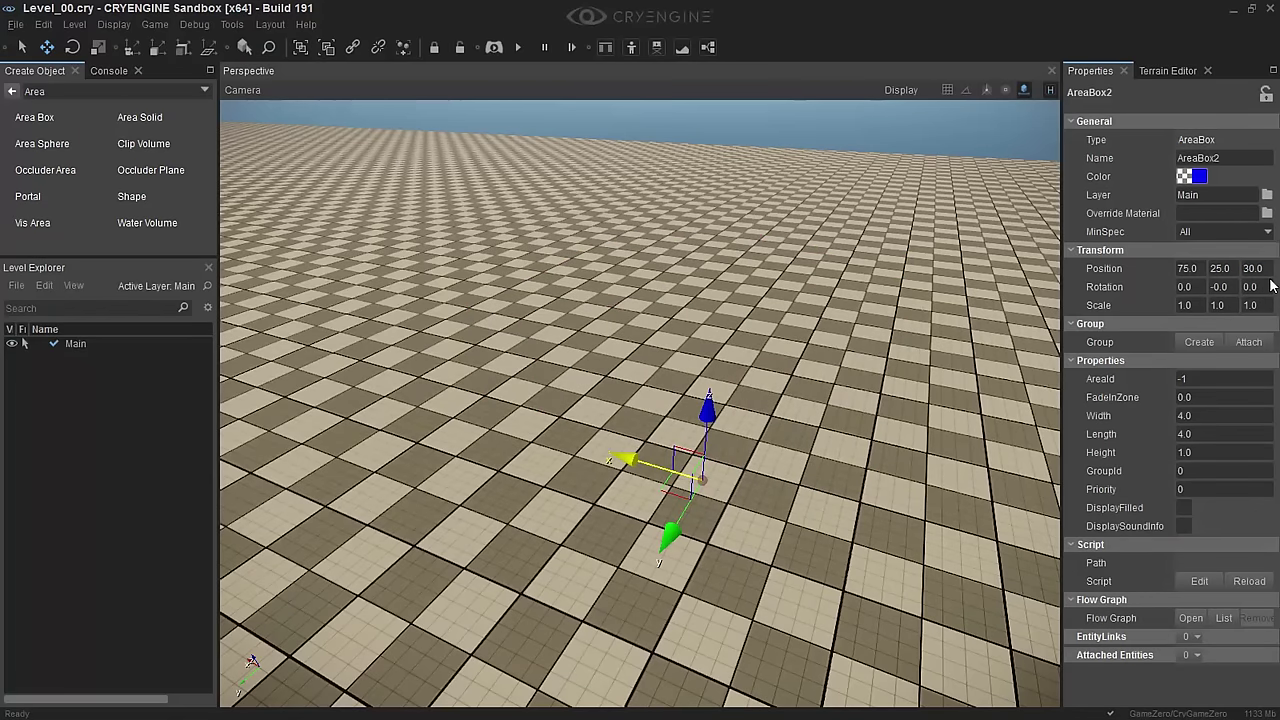
# Set the area box's Z position to 32, and deselect the box
pyautogui.doubleClick(1260, 274)
pyautogui.write('32')
pyautogui.press('Return')
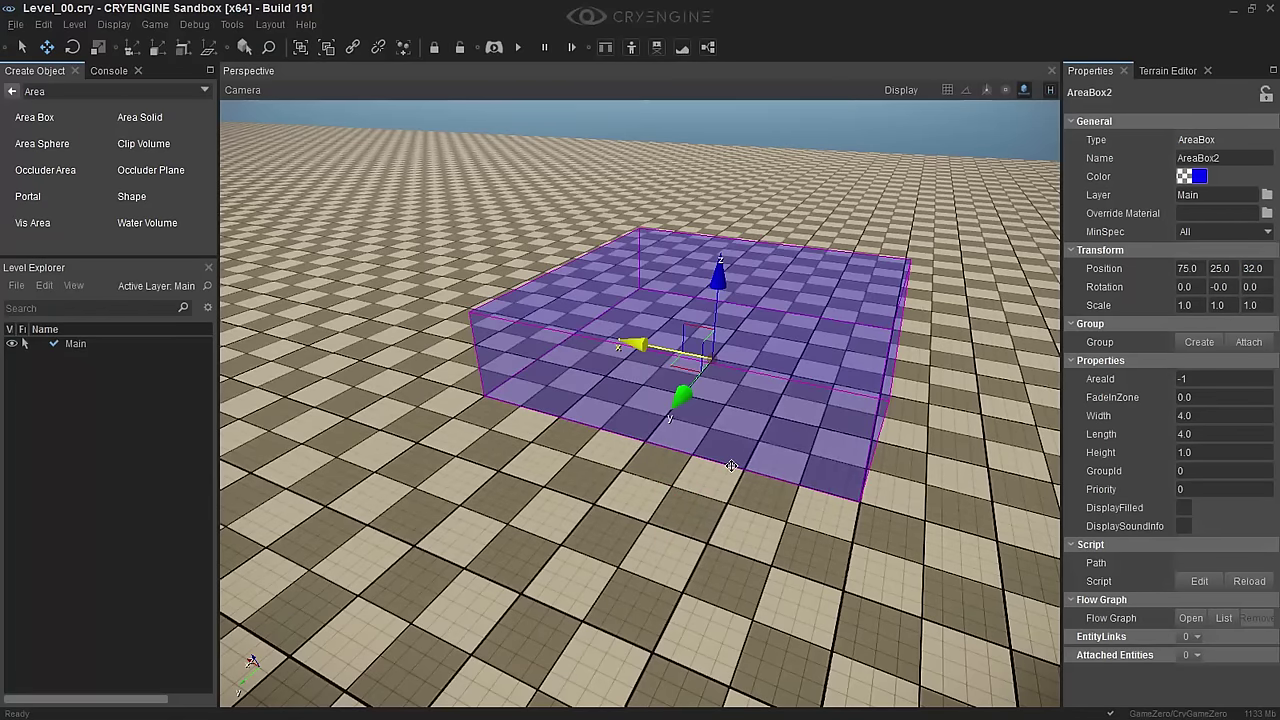
pyautogui.click(436, 510)
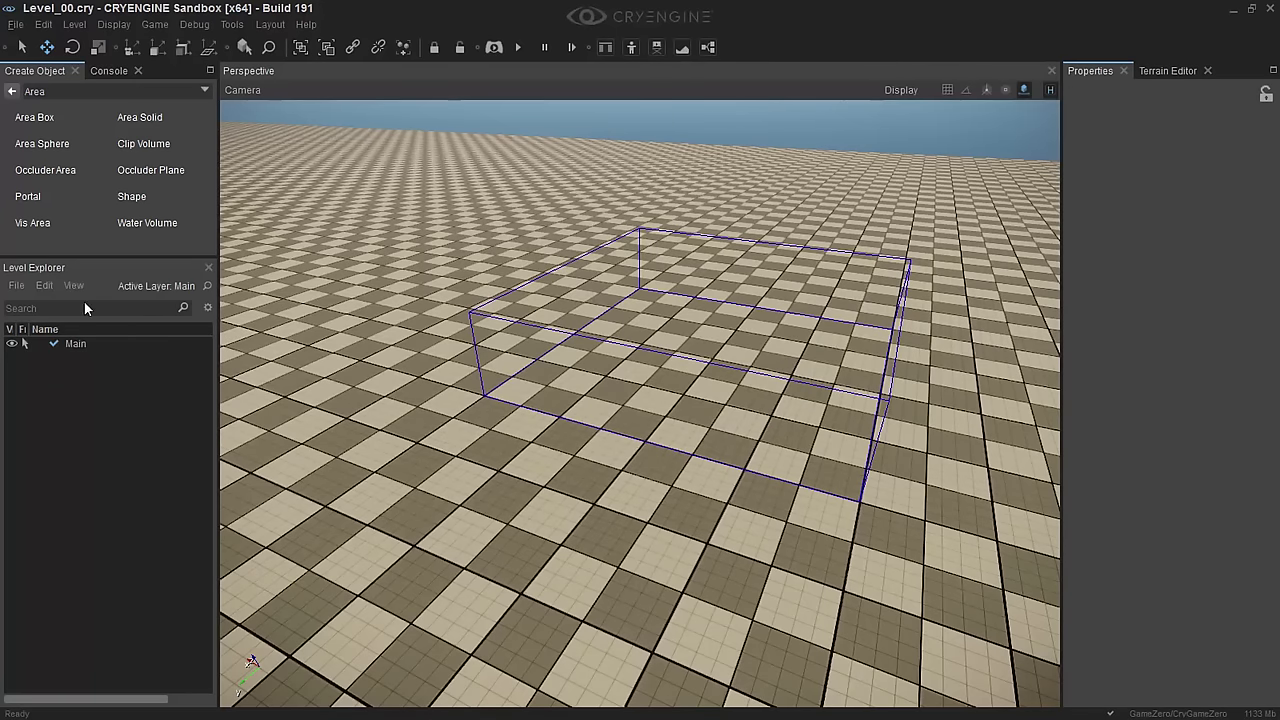
# Highlight the area box under the Main layer in the Level Explorer, and return Create Object to its category list
pyautogui.click(16, 286)
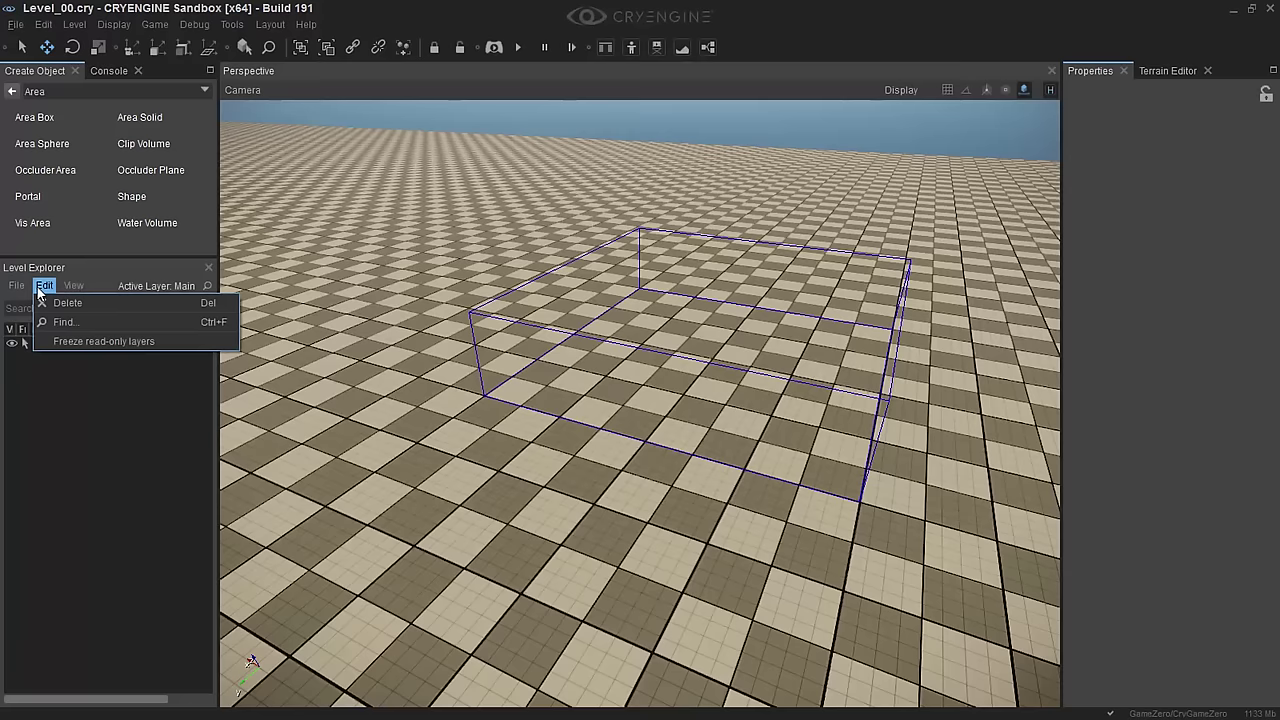
pyautogui.moveTo(73, 287)
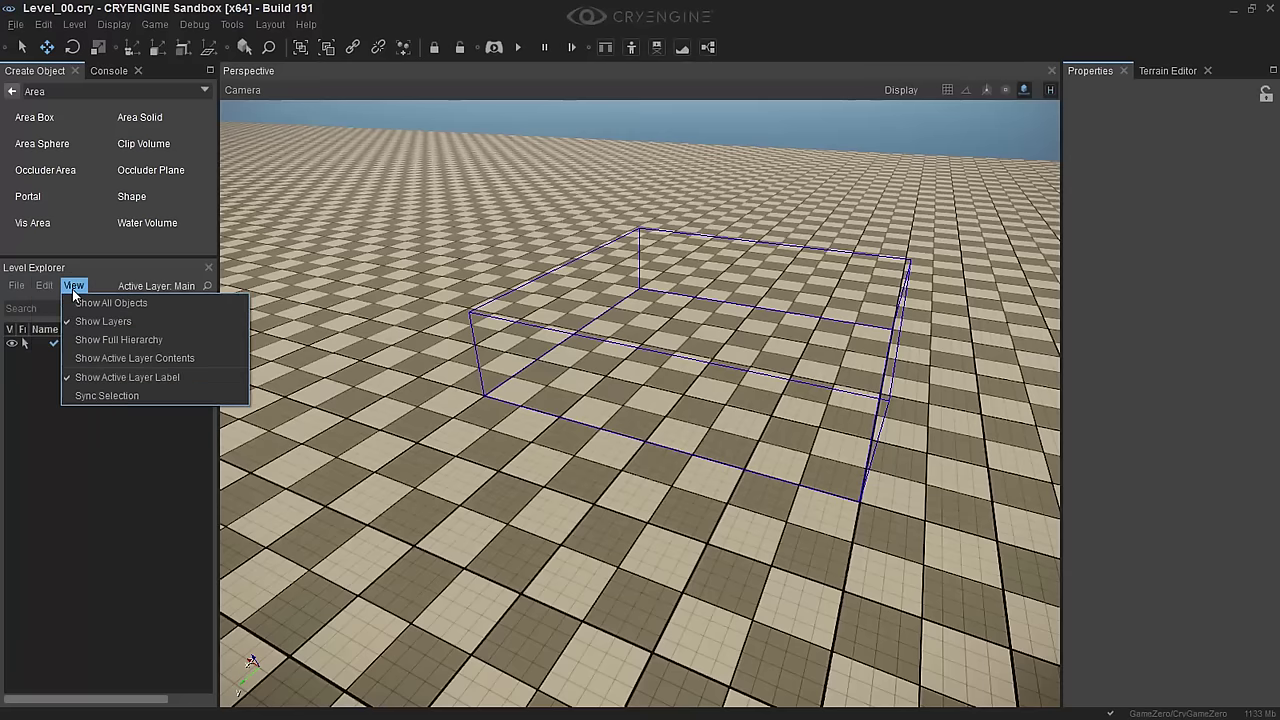
pyautogui.click(96, 343)
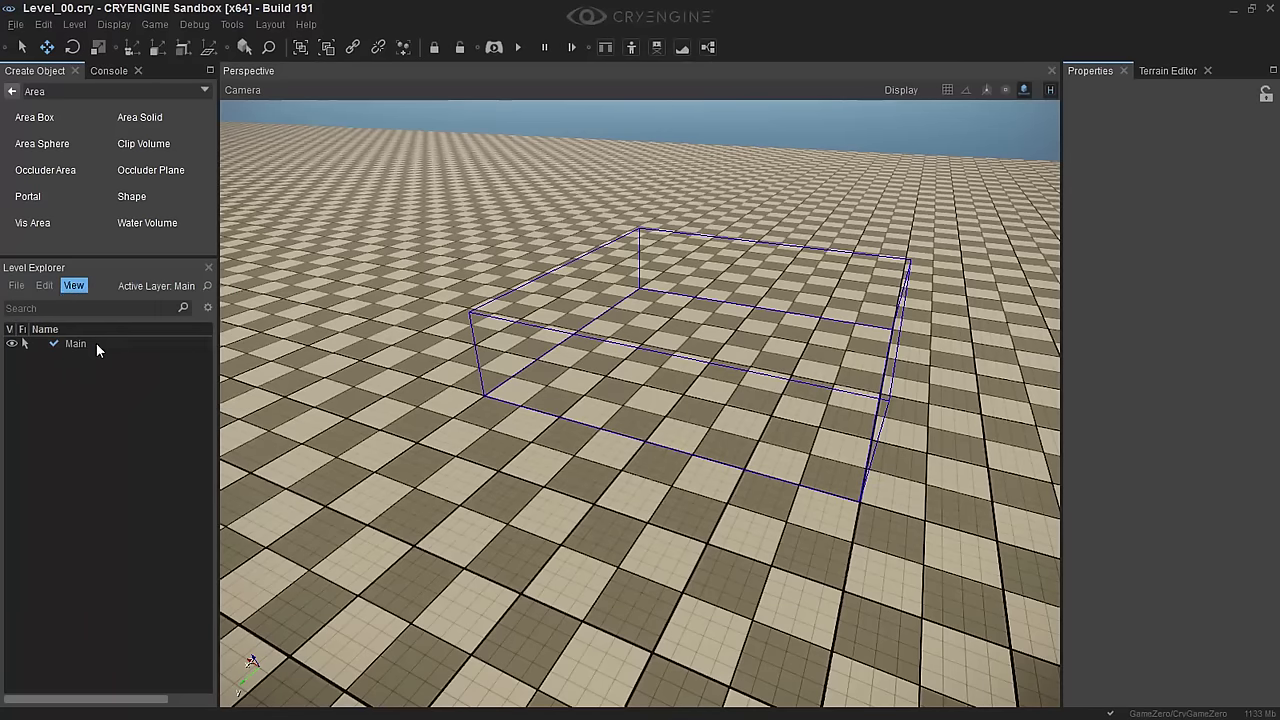
pyautogui.click(38, 344)
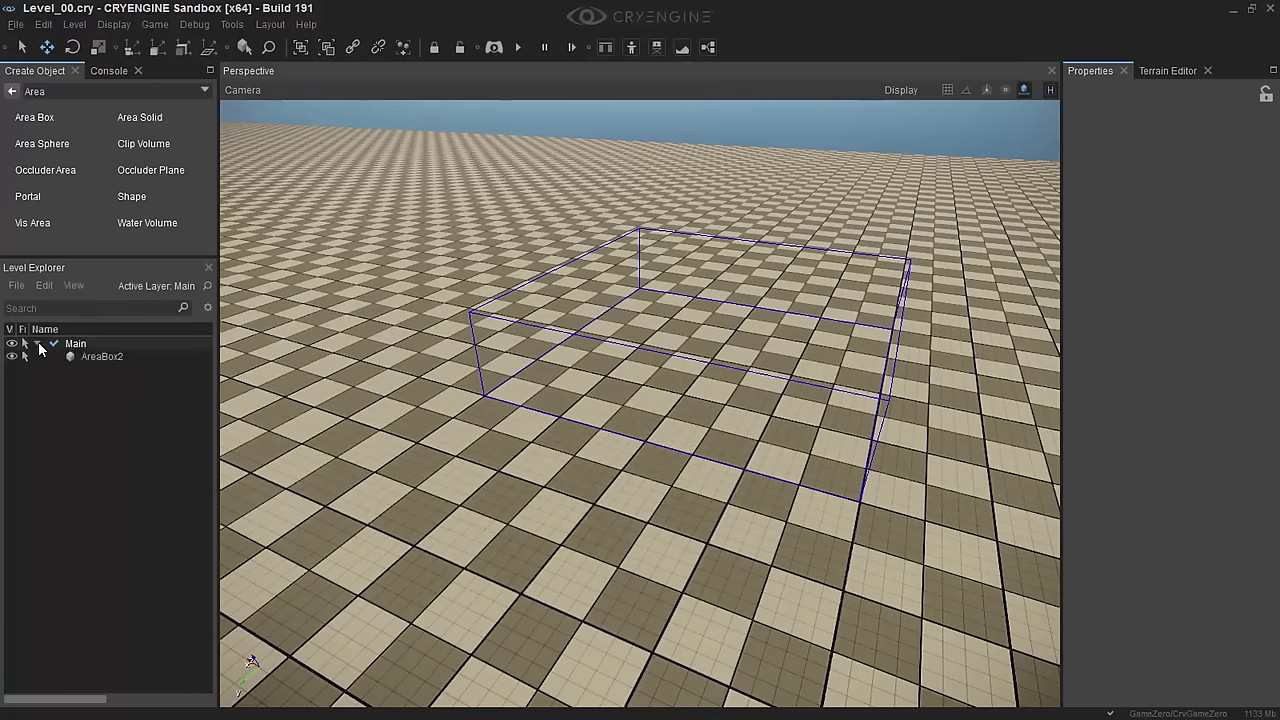
pyautogui.click(101, 360)
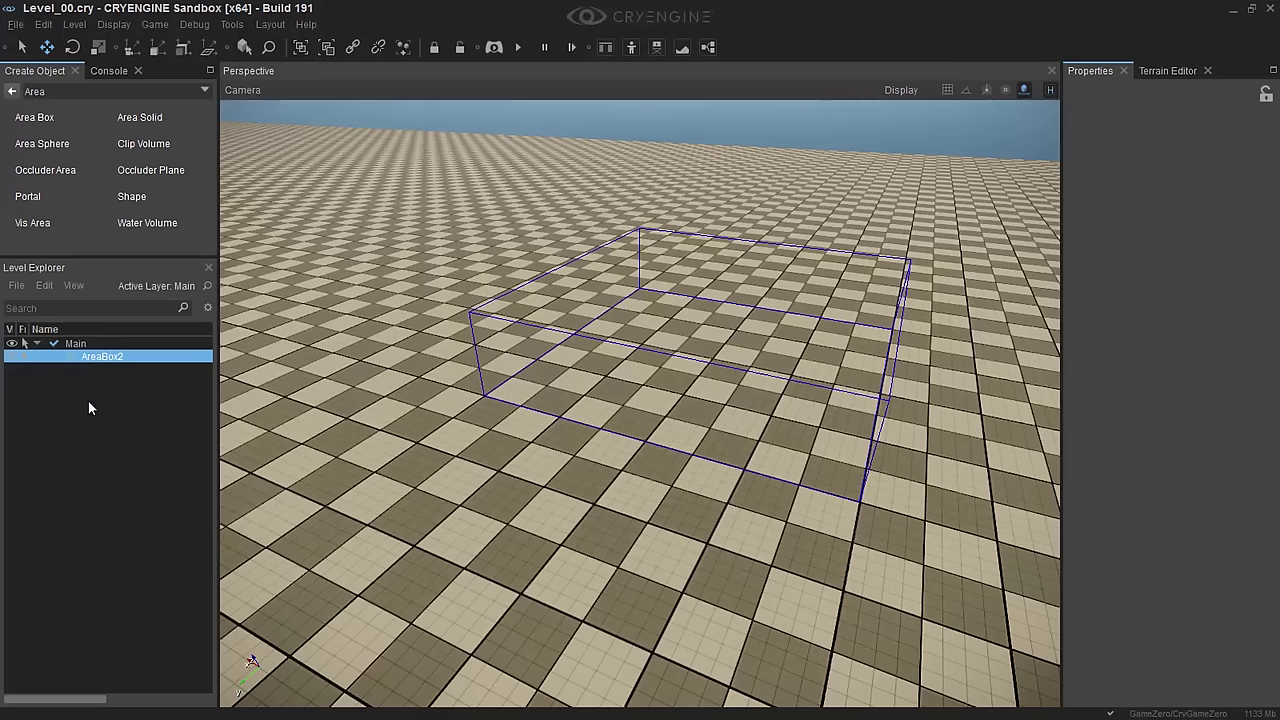
pyautogui.click(12, 91)
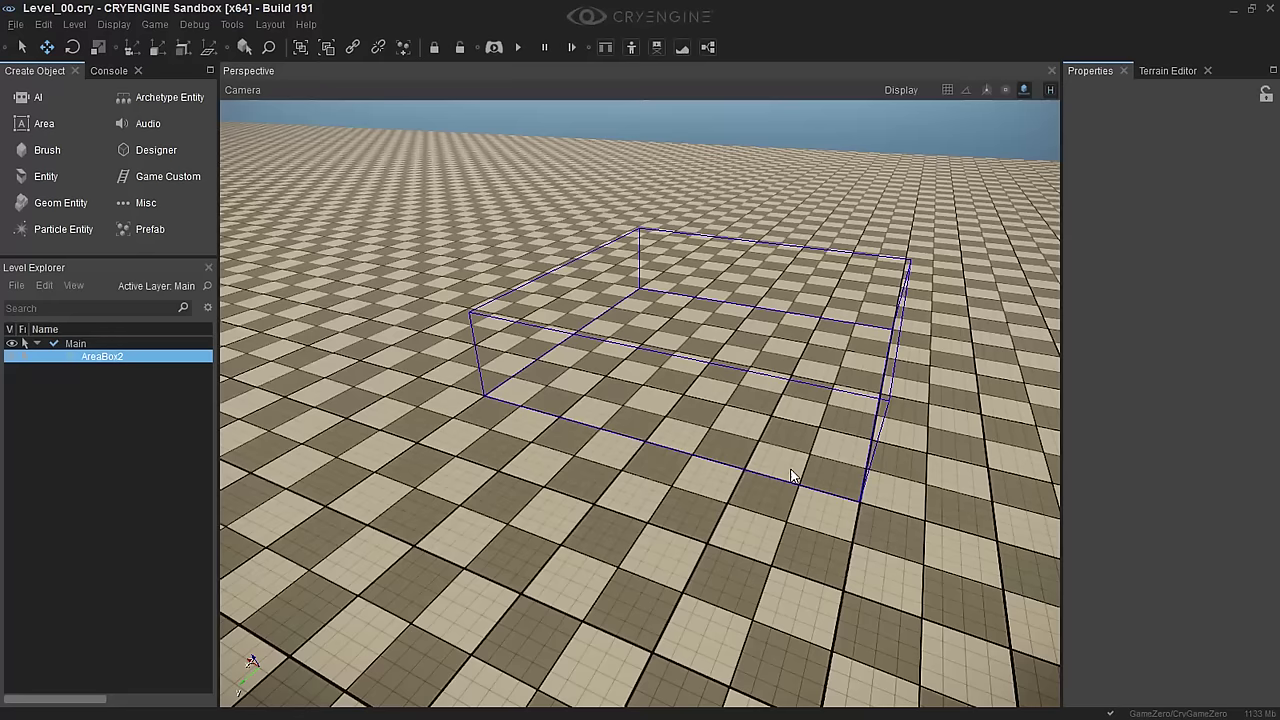
# Switch the level to game mode, fly around over the terrain, and return to editing
pyautogui.click(155, 25)
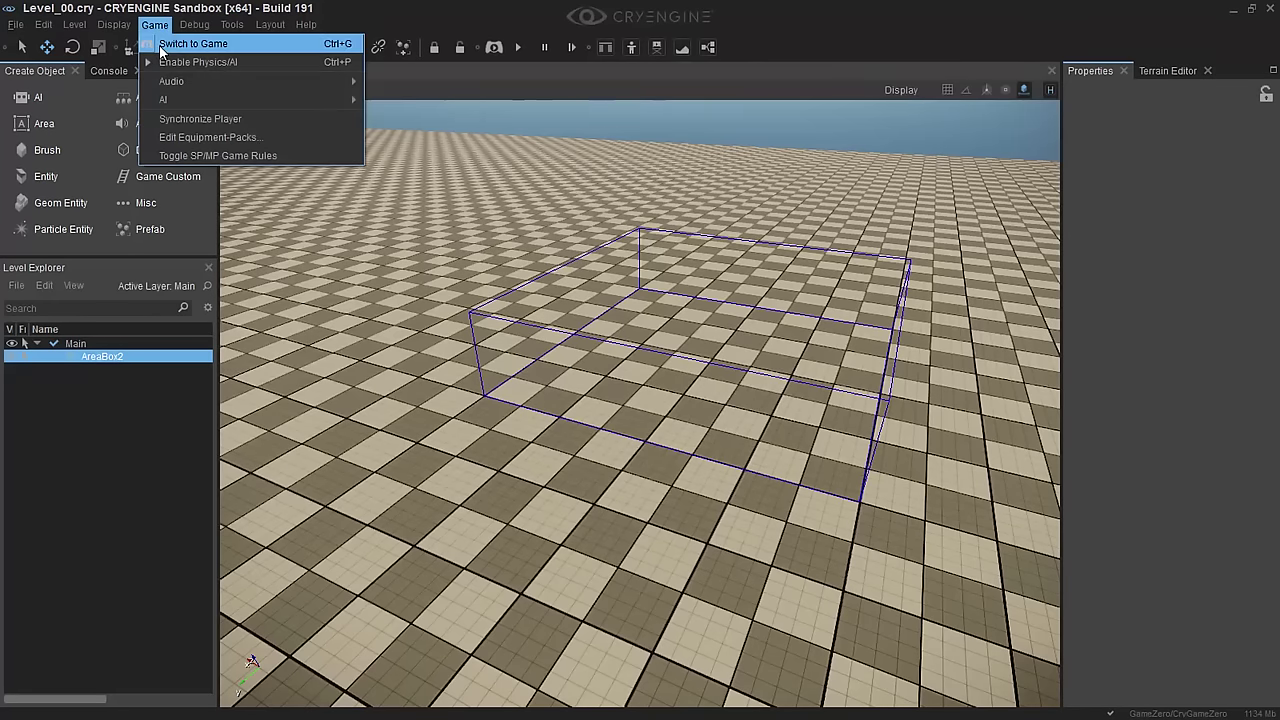
pyautogui.click(162, 50)
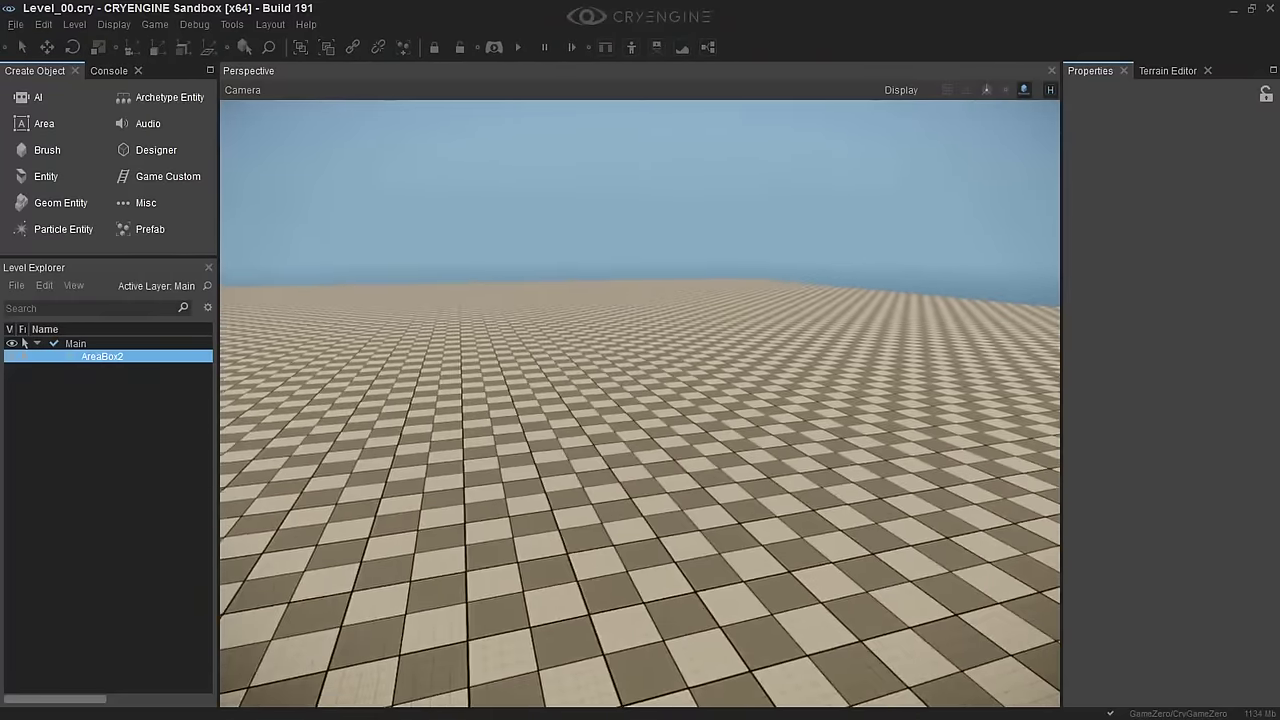
pyautogui.press('w')
pyautogui.press('s')
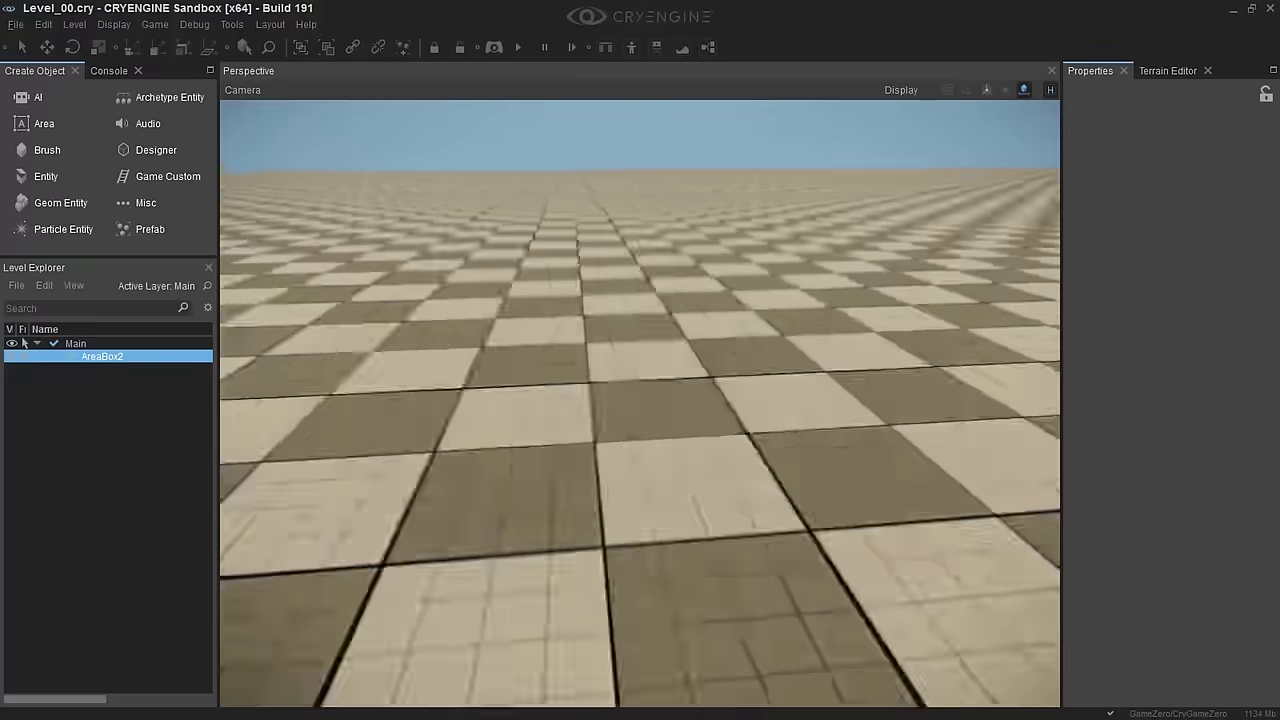
pyautogui.press('s')
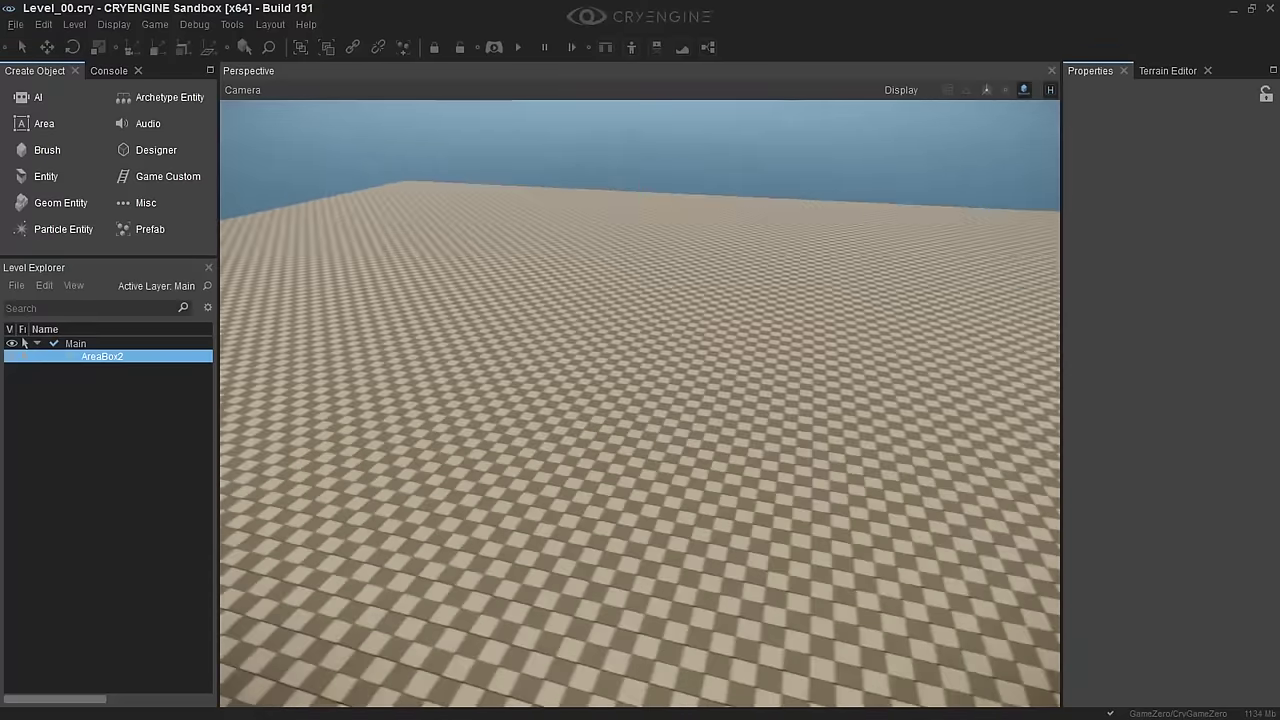
pyautogui.press('s')
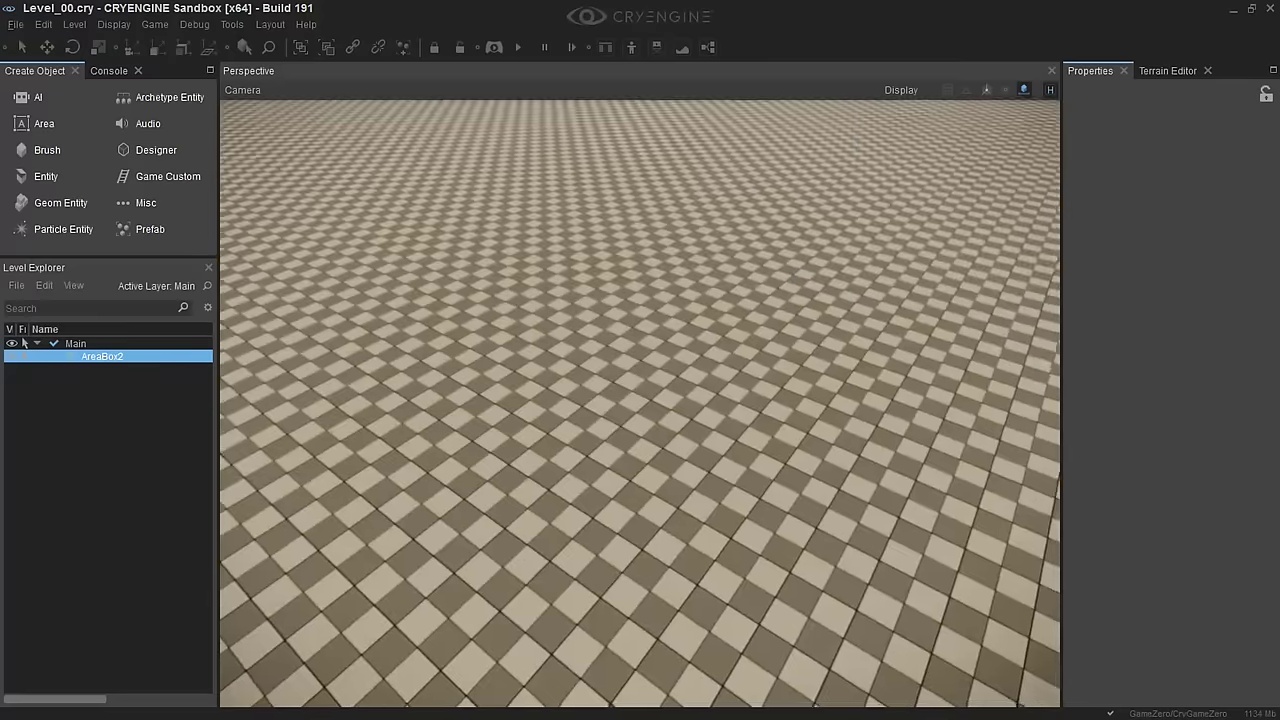
pyautogui.press('Escape')
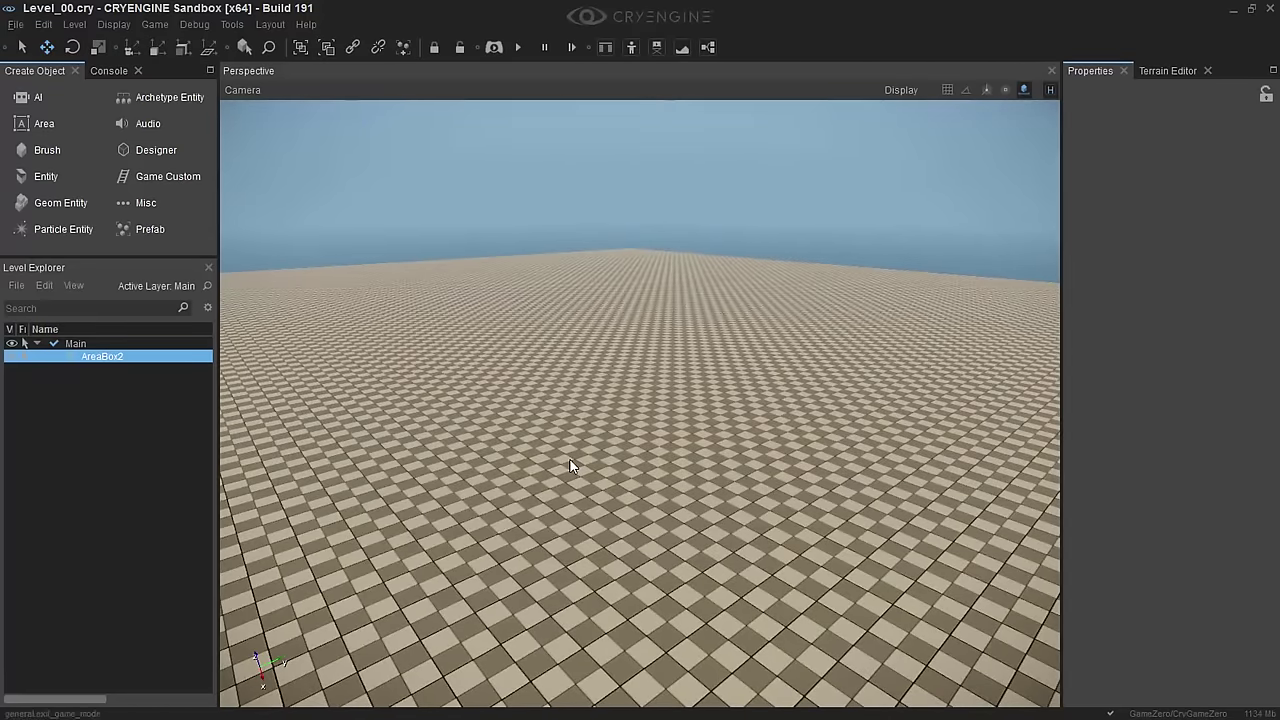
pyautogui.click(147, 25)
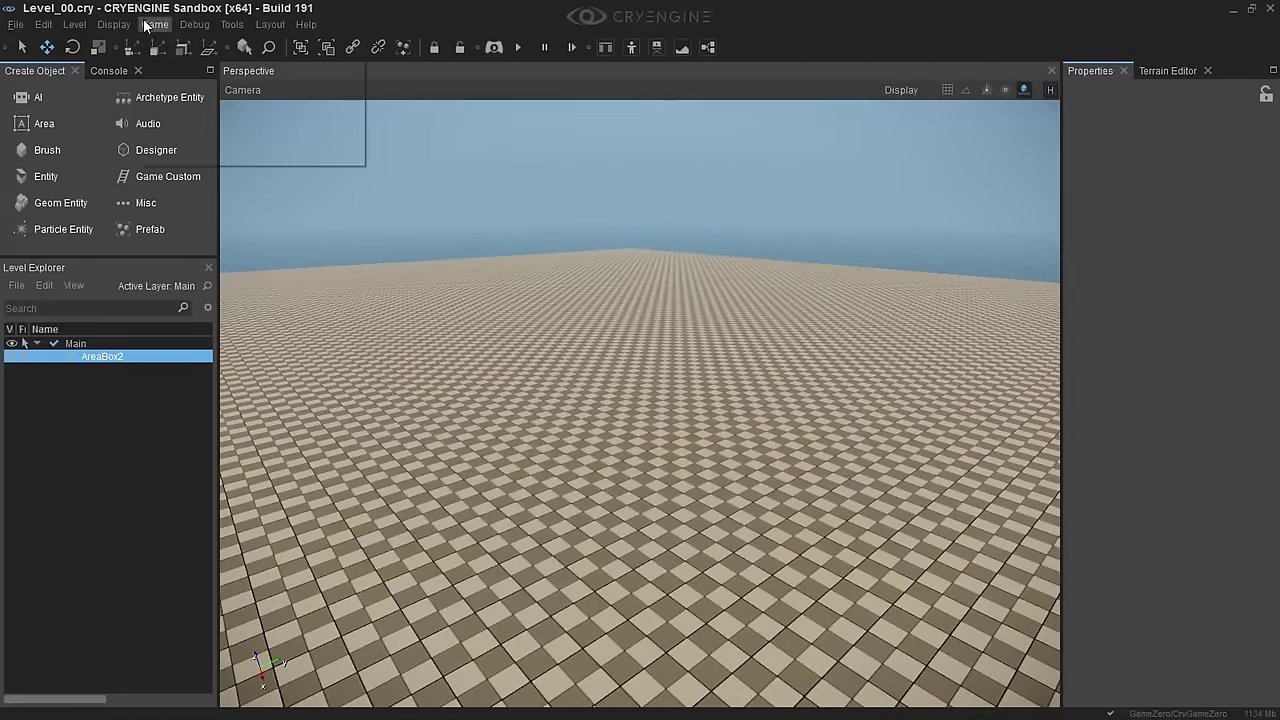
pyautogui.click(149, 27)
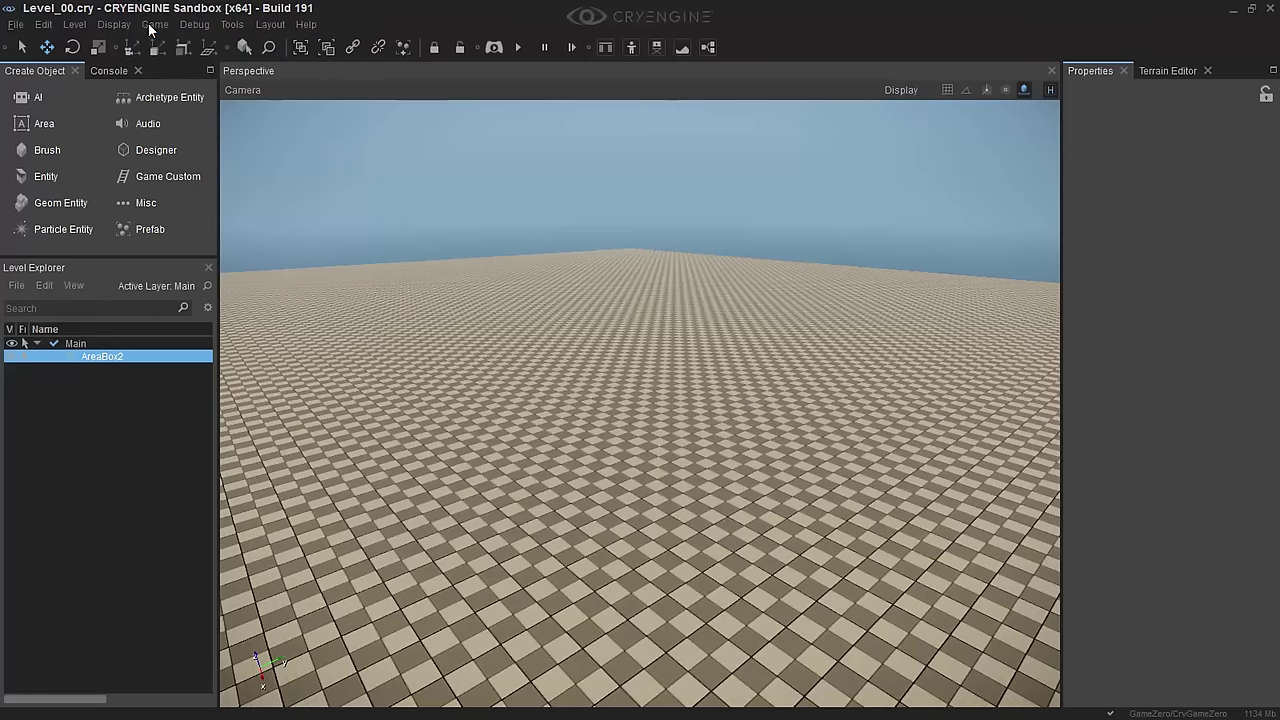